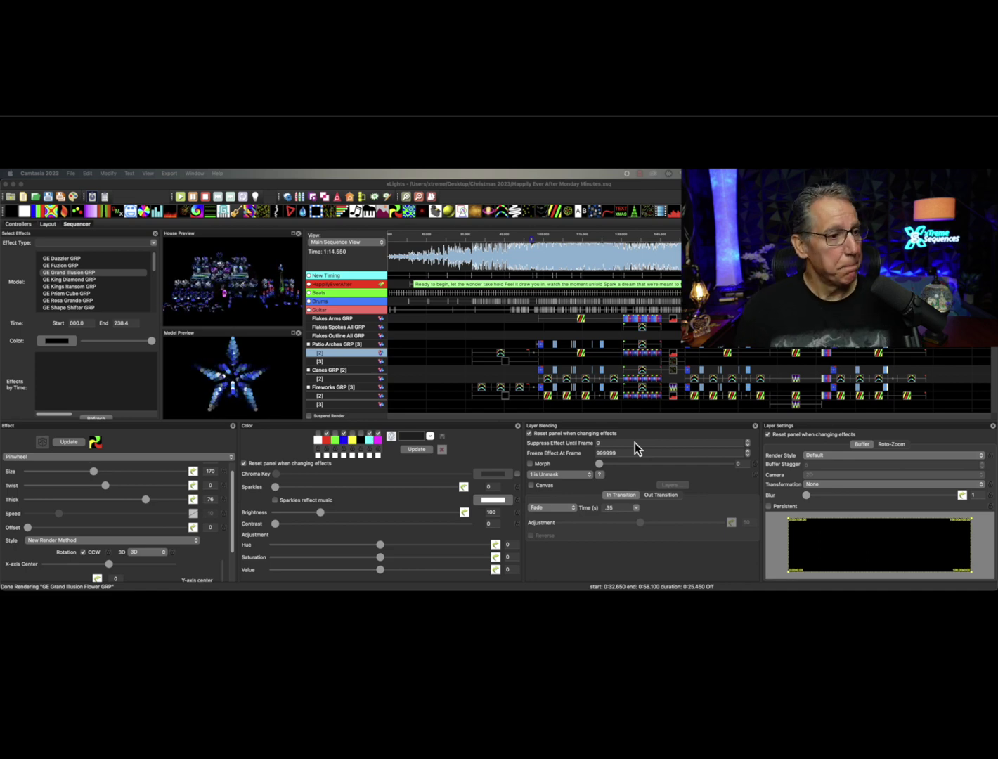
Save the Happily Ever After Monday Minutes sequence and confirm Select Effect is enabled under View > Windows
{"action": "key", "text": "super+s"}
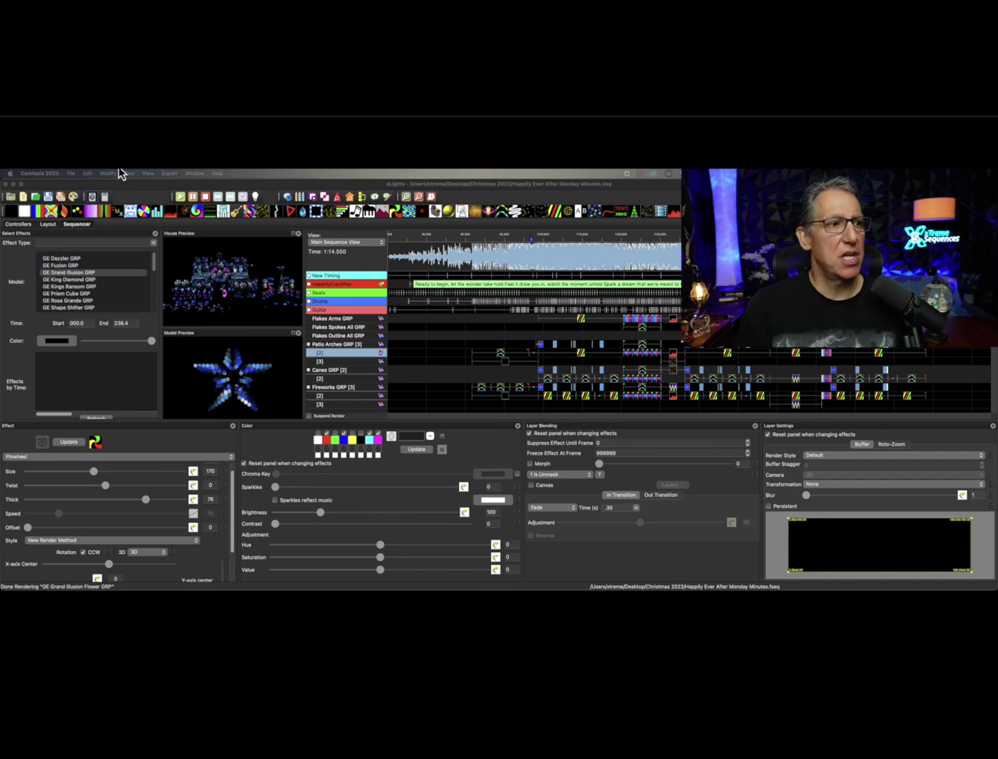
{"action": "left_click", "coordinate": [145, 173]}
{"action": "left_click", "coordinate": [132, 210]}
{"action": "left_click", "coordinate": [107, 174]}
{"action": "mouse_move", "coordinate": [125, 251]}
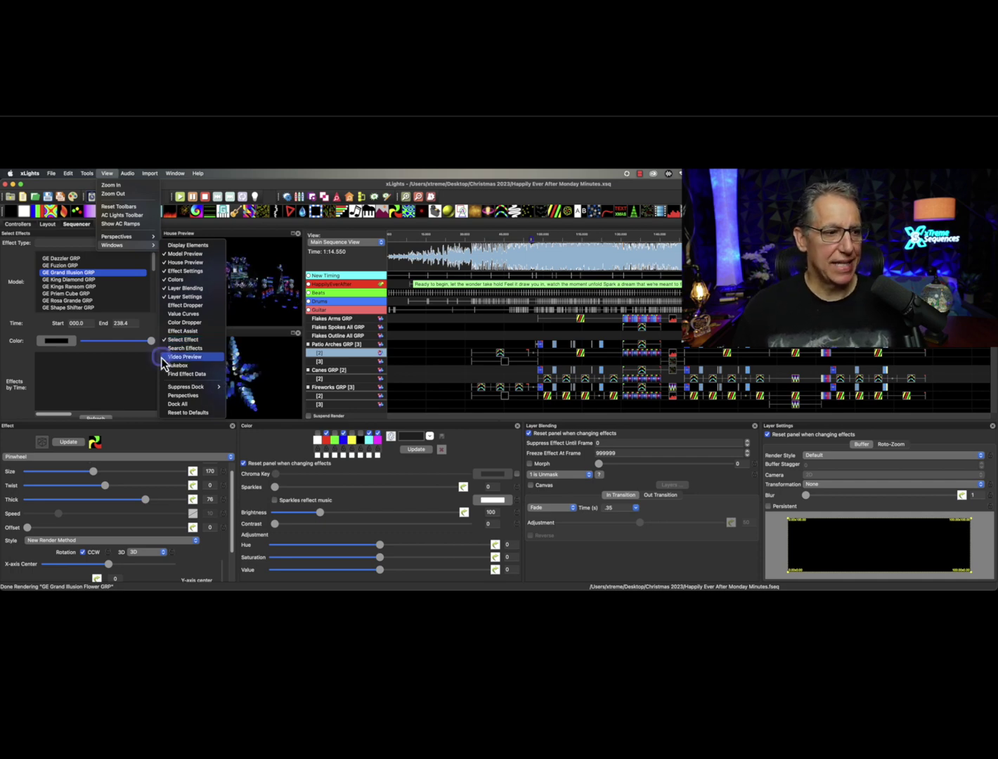
{"action": "left_click", "coordinate": [98, 371]}
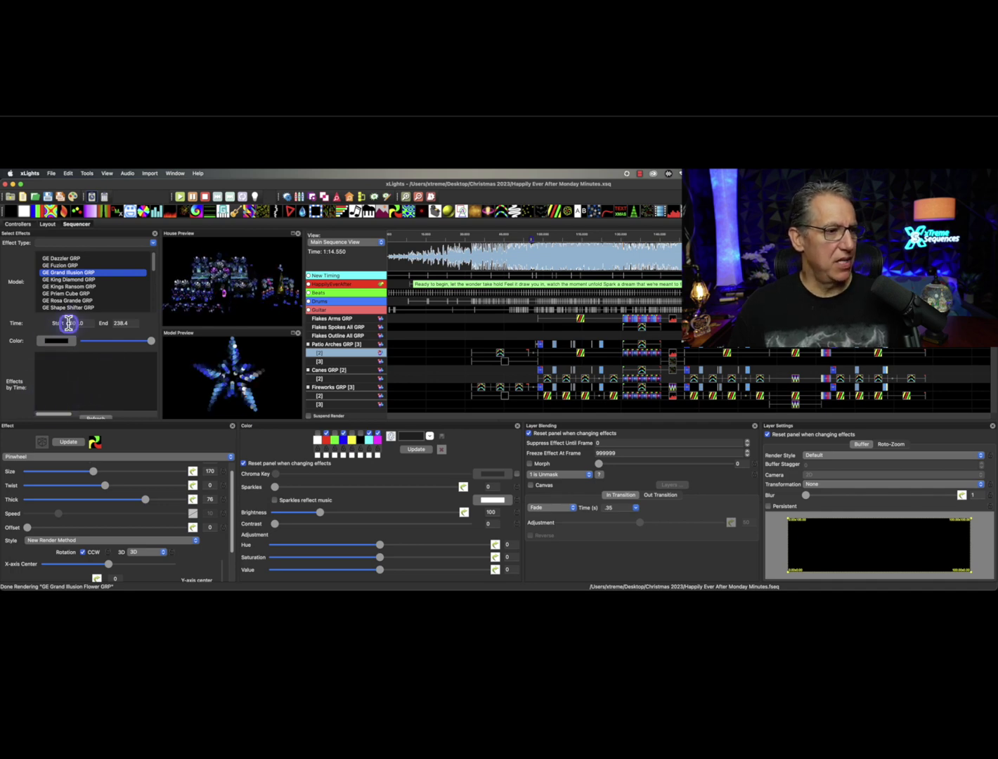
Open the Effect Type dropdown in the Select Effects panel
{"action": "left_click", "coordinate": [152, 243]}
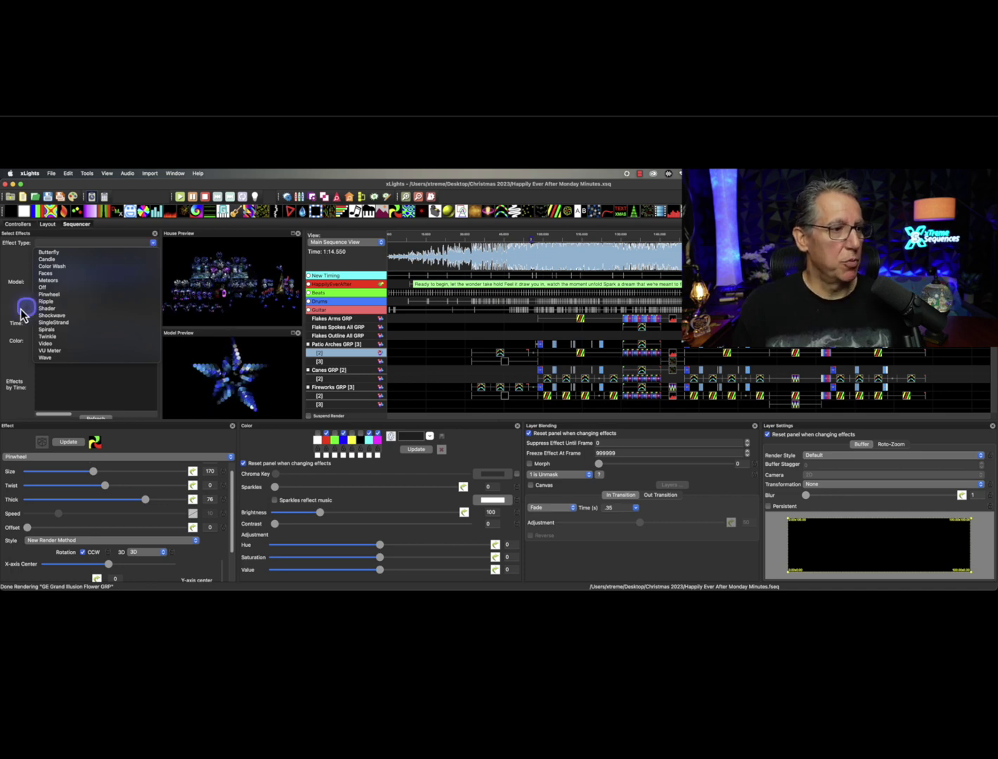
Filter to Pinwheel effects on GE King Diamond GRP and select the 1:45.400–1:54.475 one
{"action": "left_click", "coordinate": [49, 295]}
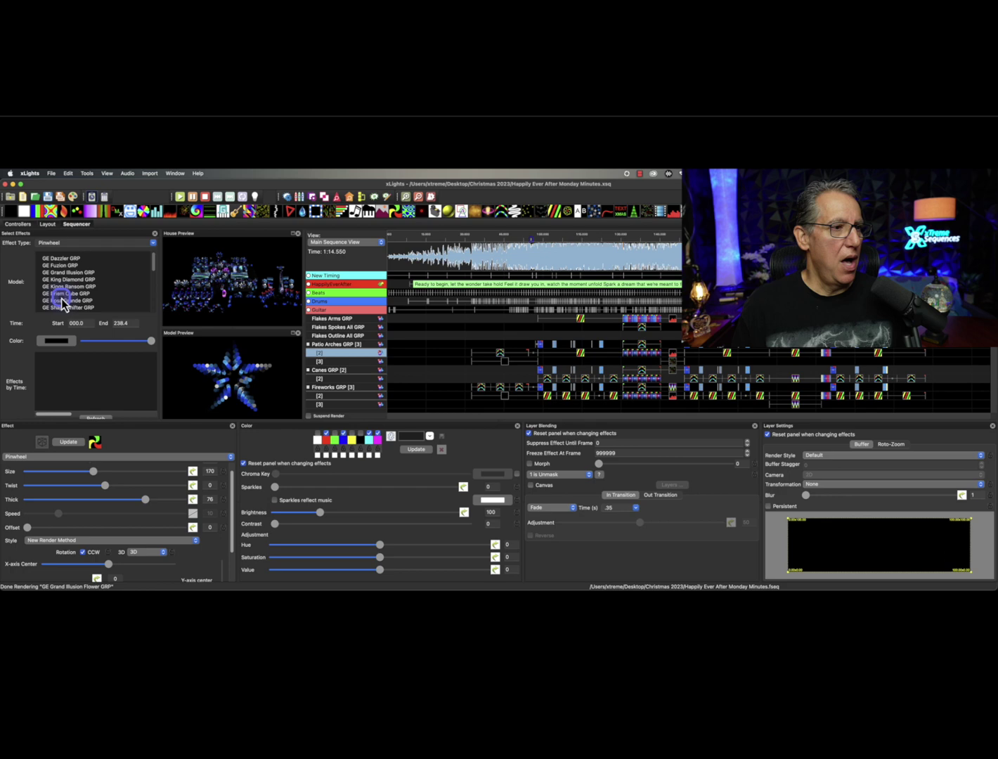
{"action": "left_click", "coordinate": [76, 280]}
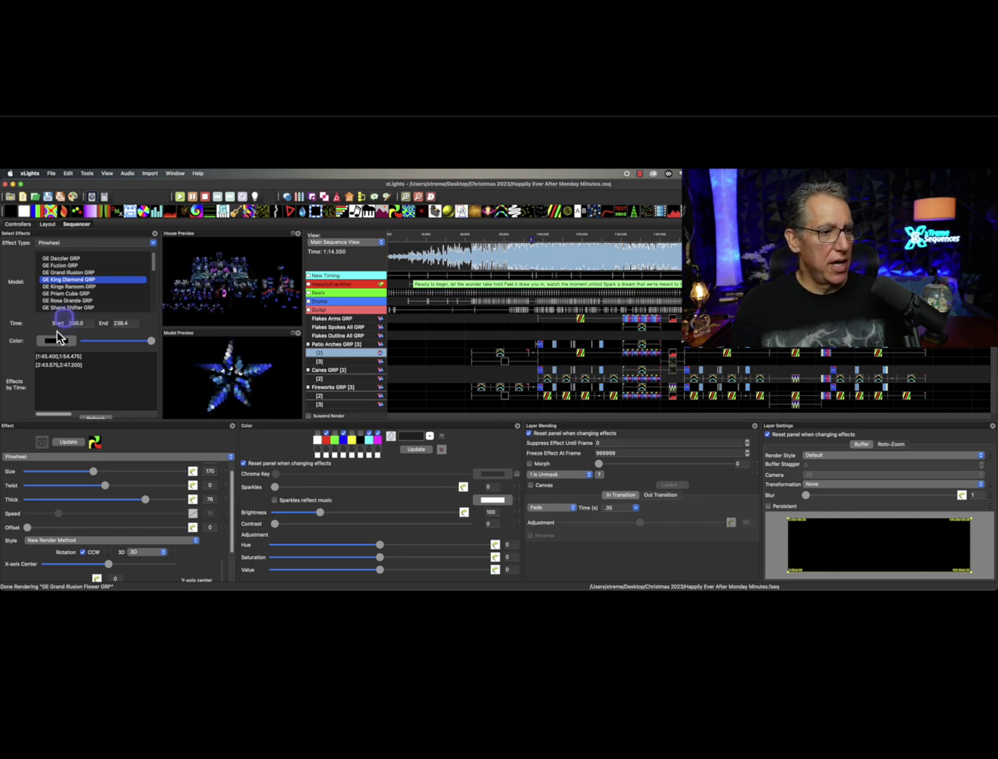
{"action": "left_click", "coordinate": [65, 357]}
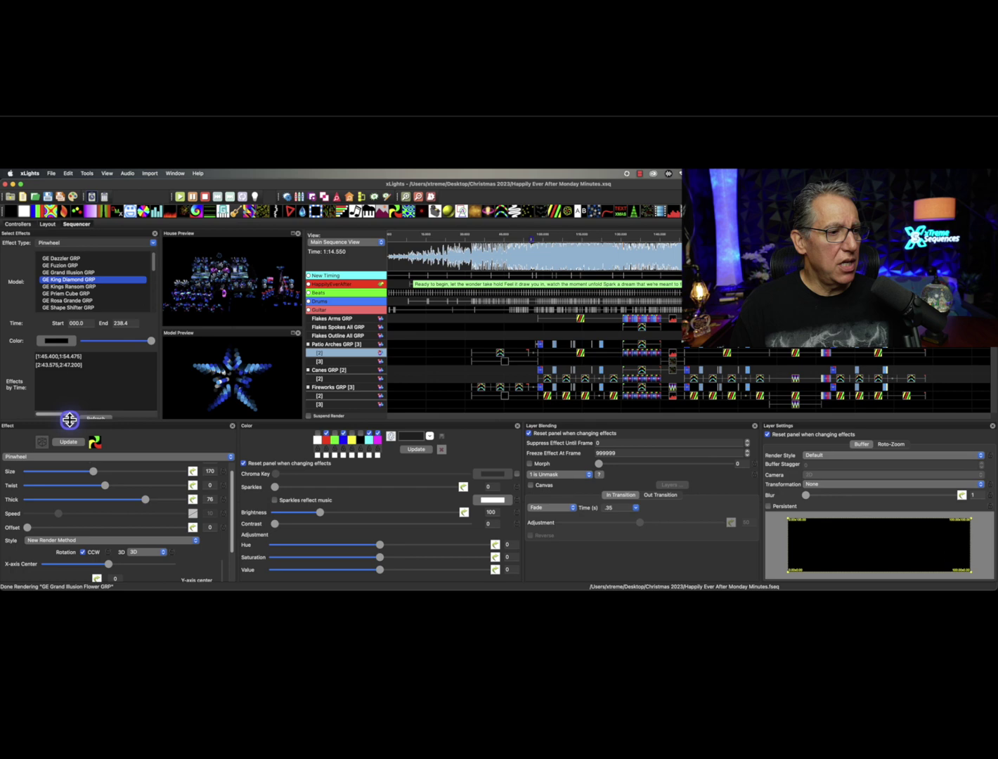
{"action": "left_click", "coordinate": [66, 358]}
Scroll the timeline and inspect the Dazzler Pinwheel, Dazzler Feather SingleStrand and 1:21.750 Shockwave effects
{"action": "scroll", "coordinate": [535, 360], "scroll_direction": "down", "scroll_amount": 5}
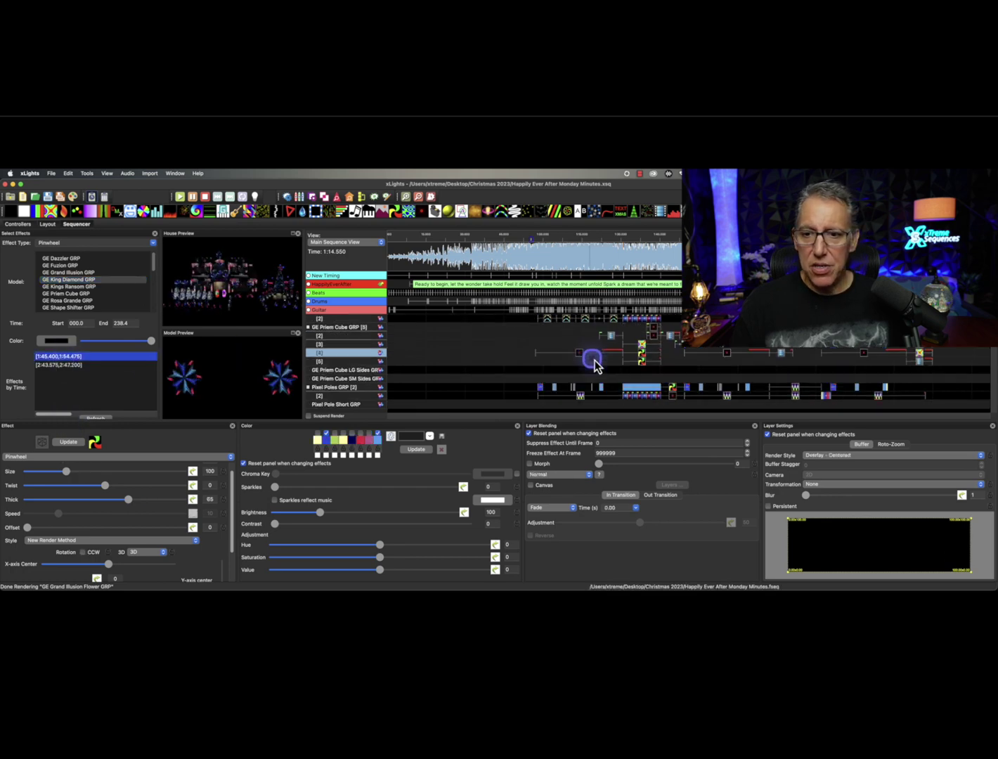
{"action": "scroll", "coordinate": [680, 364], "scroll_direction": "up", "scroll_amount": 4}
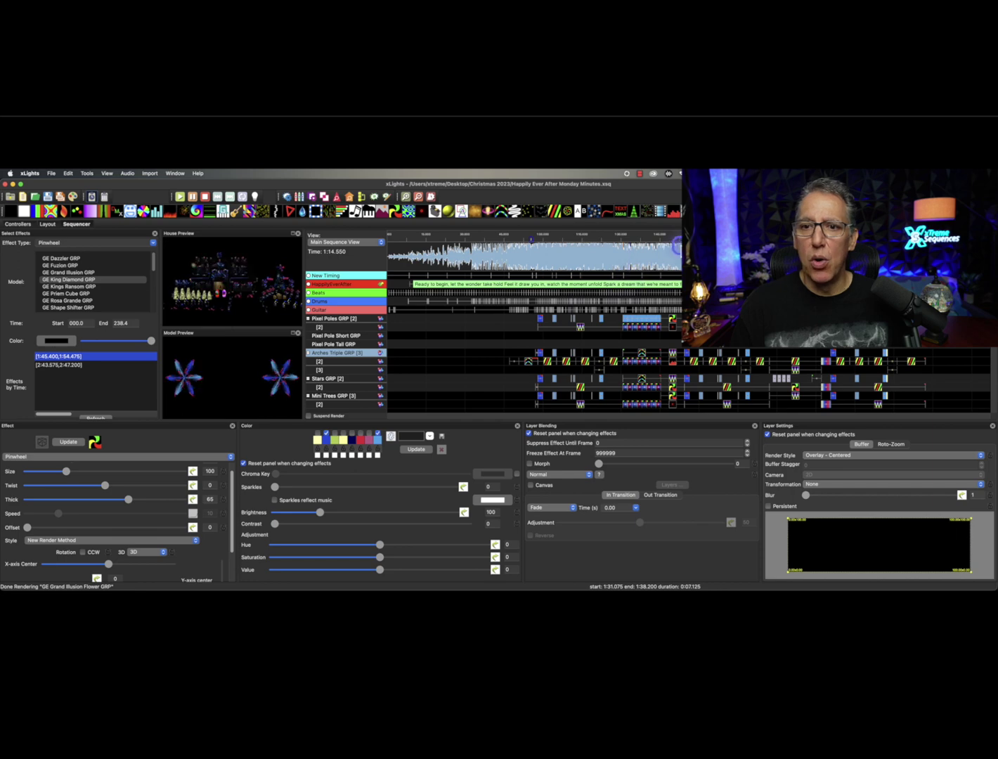
{"action": "scroll", "coordinate": [677, 282], "scroll_direction": "down", "scroll_amount": 5}
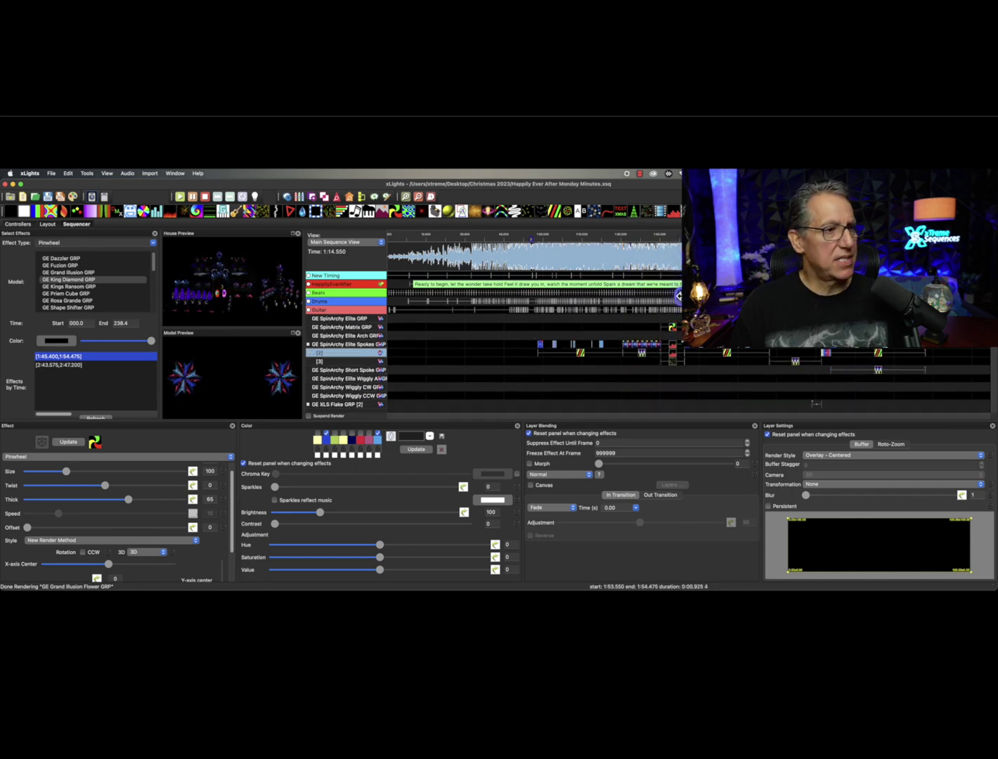
{"action": "scroll", "coordinate": [679, 295], "scroll_direction": "down", "scroll_amount": 5}
{"action": "scroll", "coordinate": [679, 298], "scroll_direction": "down", "scroll_amount": 3}
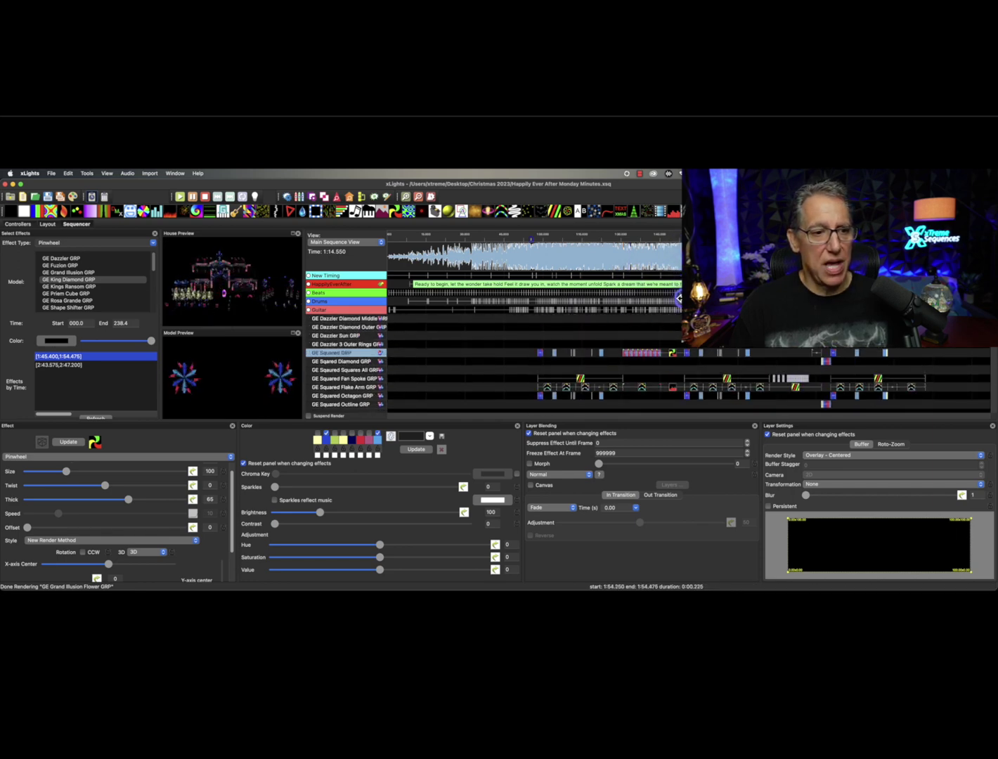
{"action": "scroll", "coordinate": [674, 323], "scroll_direction": "down", "scroll_amount": 3}
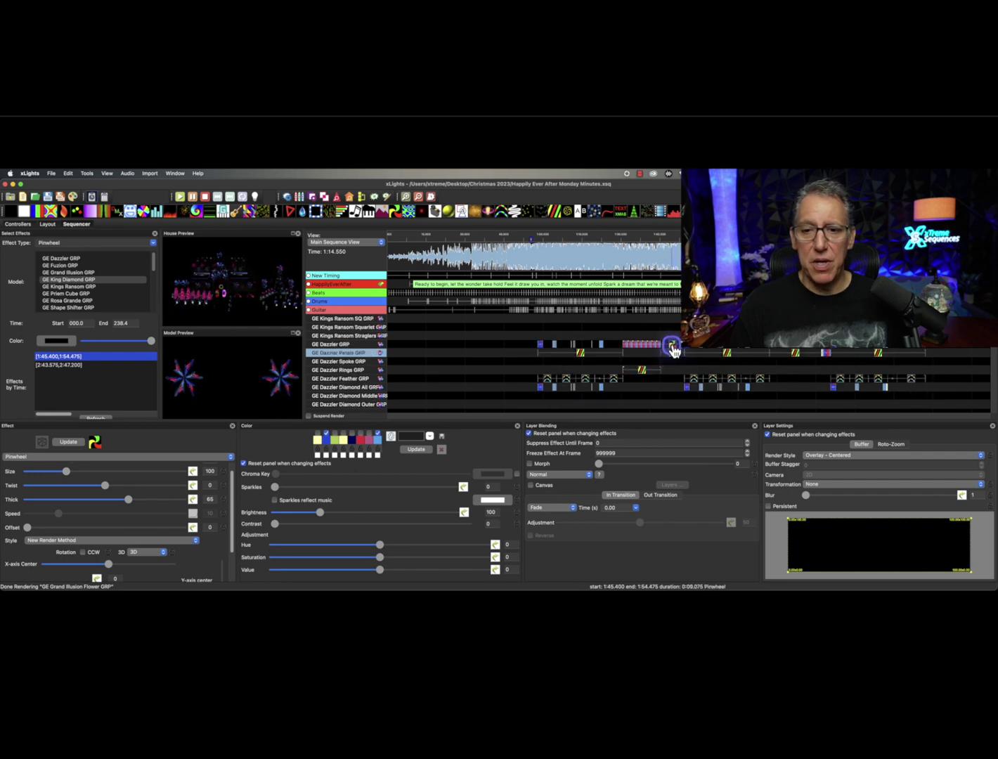
{"action": "left_click", "coordinate": [672, 344]}
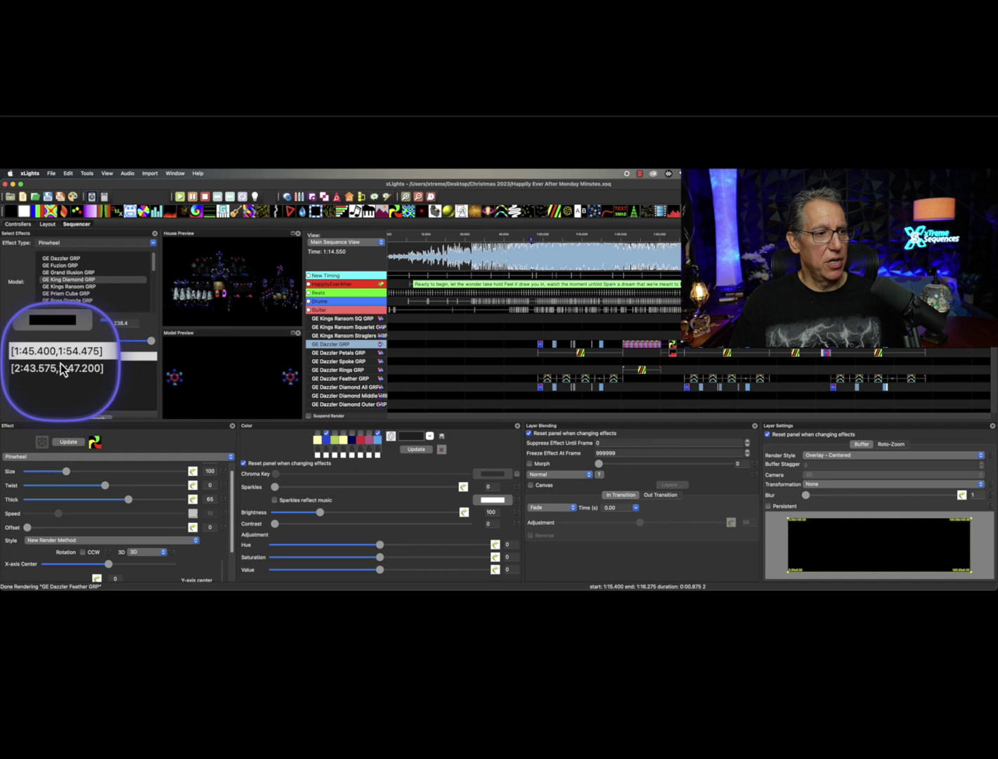
{"action": "left_click", "coordinate": [569, 380]}
{"action": "left_click", "coordinate": [601, 383]}
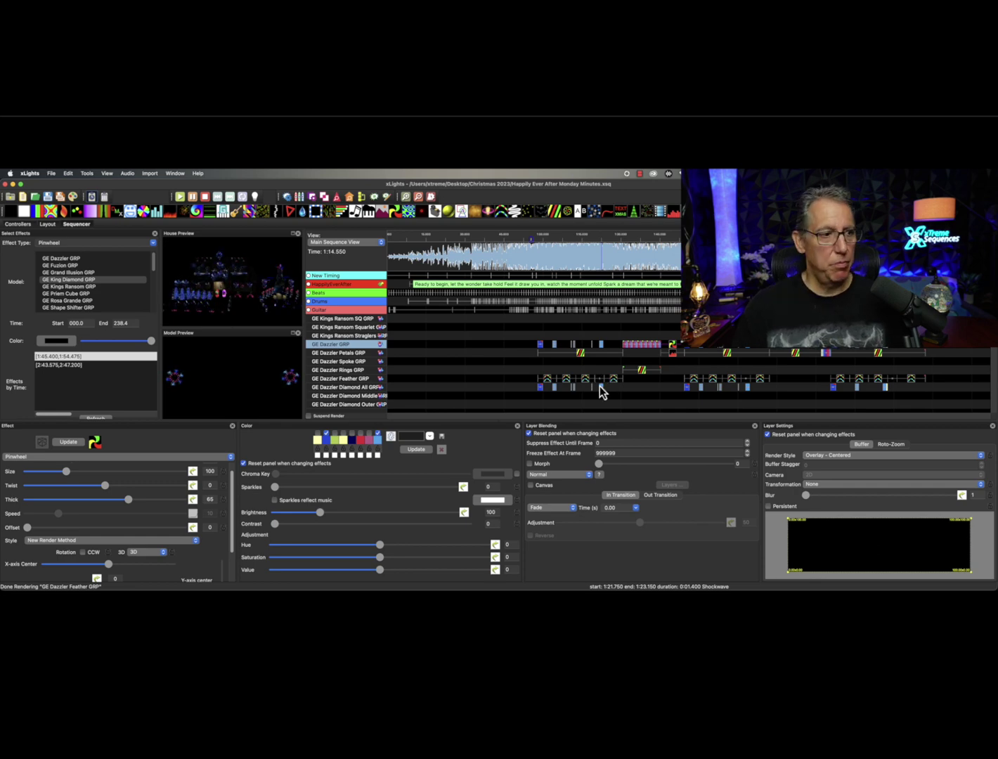
Select both King Diamond Pinwheel effects, at 1:45.400 and 2:43.575, in Effects by Time
{"action": "left_click", "coordinate": [75, 366]}
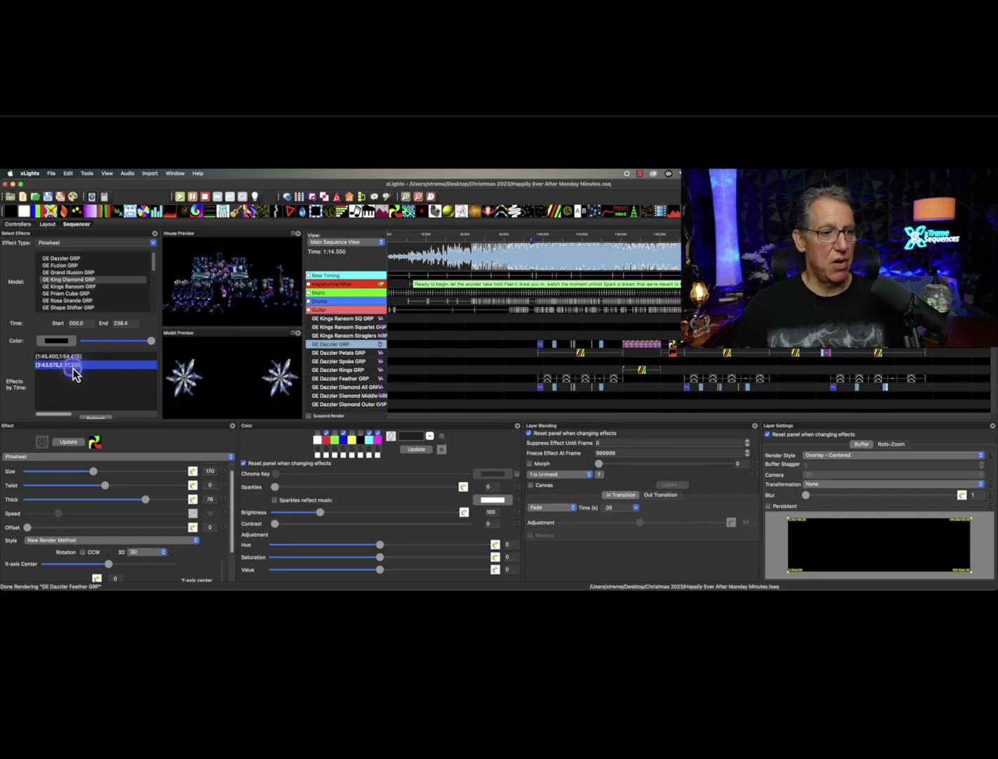
{"action": "left_click", "coordinate": [71, 356]}
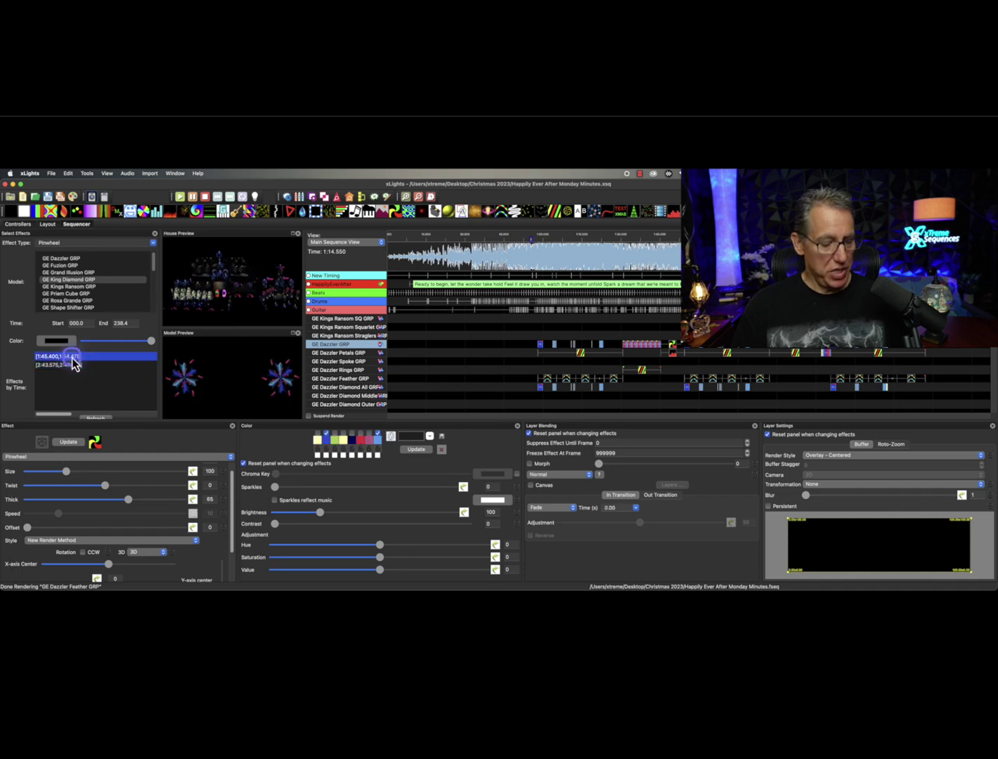
{"action": "left_click", "coordinate": [72, 367], "text": "shift"}
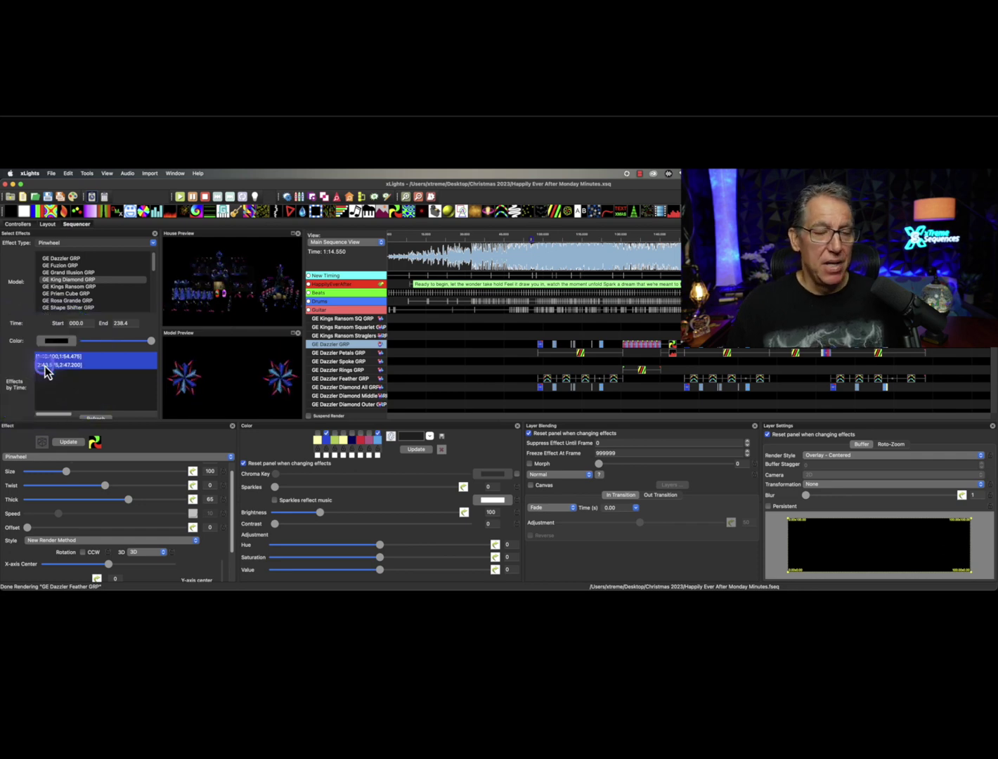
{"action": "left_click", "coordinate": [81, 529]}
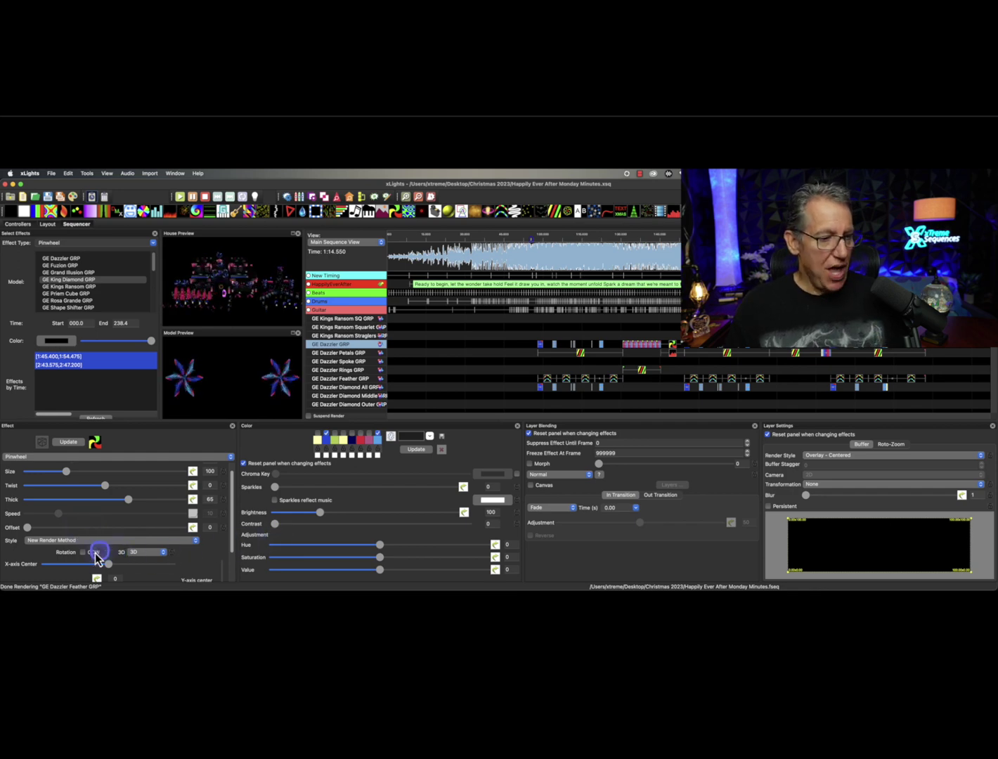
Bulk-edit Rotation CCW to Checked for both selected Pinwheel effects
{"action": "left_click", "coordinate": [86, 552]}
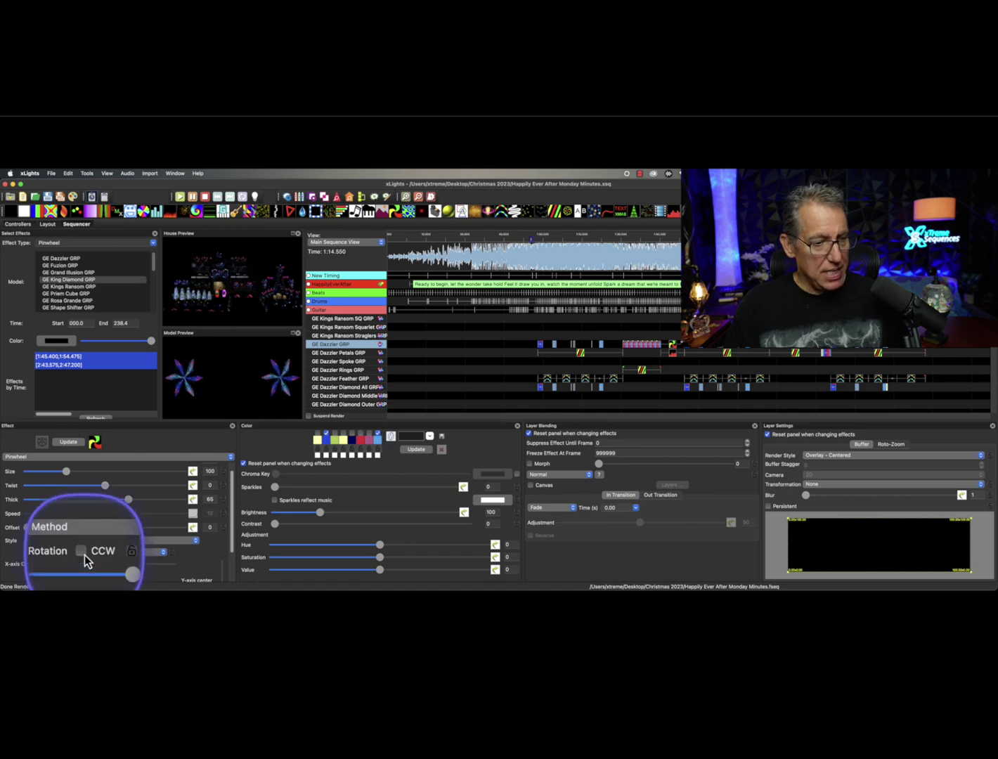
{"action": "right_click", "coordinate": [85, 554]}
{"action": "mouse_move", "coordinate": [88, 557]}
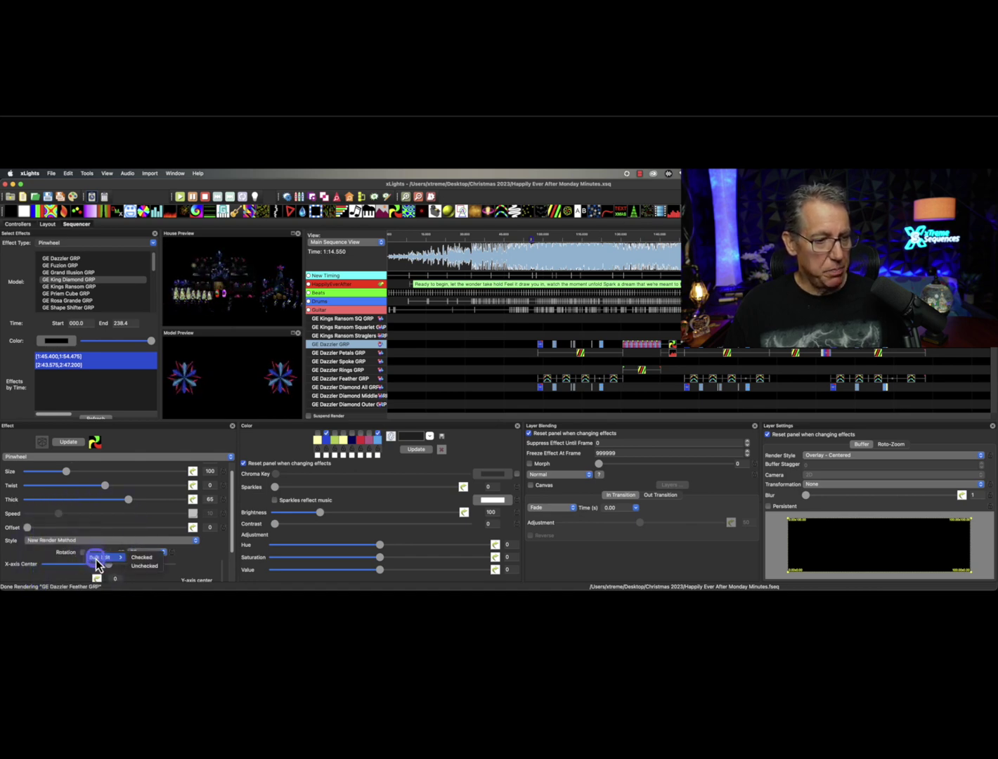
{"action": "left_click", "coordinate": [138, 560]}
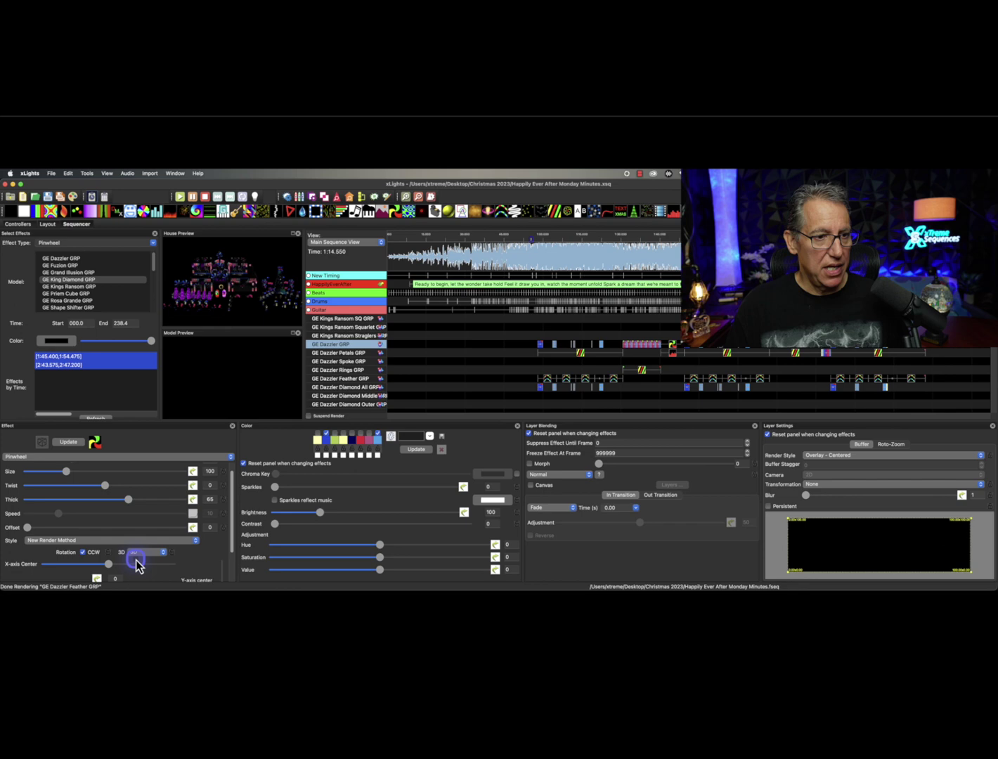
{"action": "left_click", "coordinate": [137, 565]}
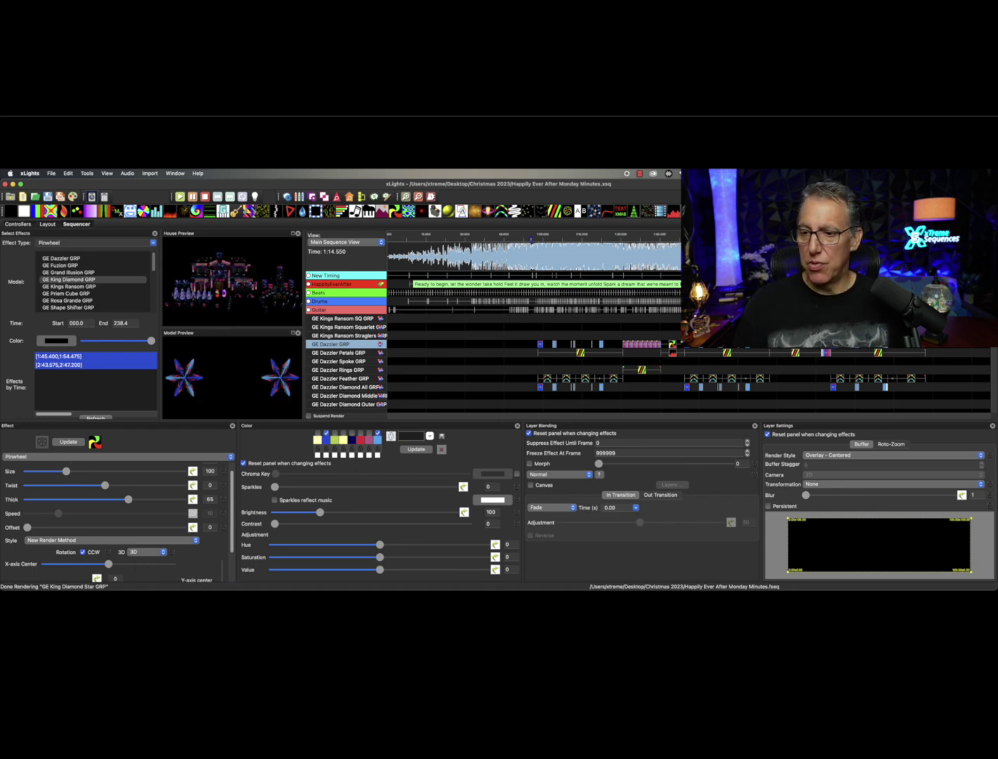
Try Per Model Single Line, then set the render style to Per Model Per Preview
{"action": "left_click", "coordinate": [841, 465]}
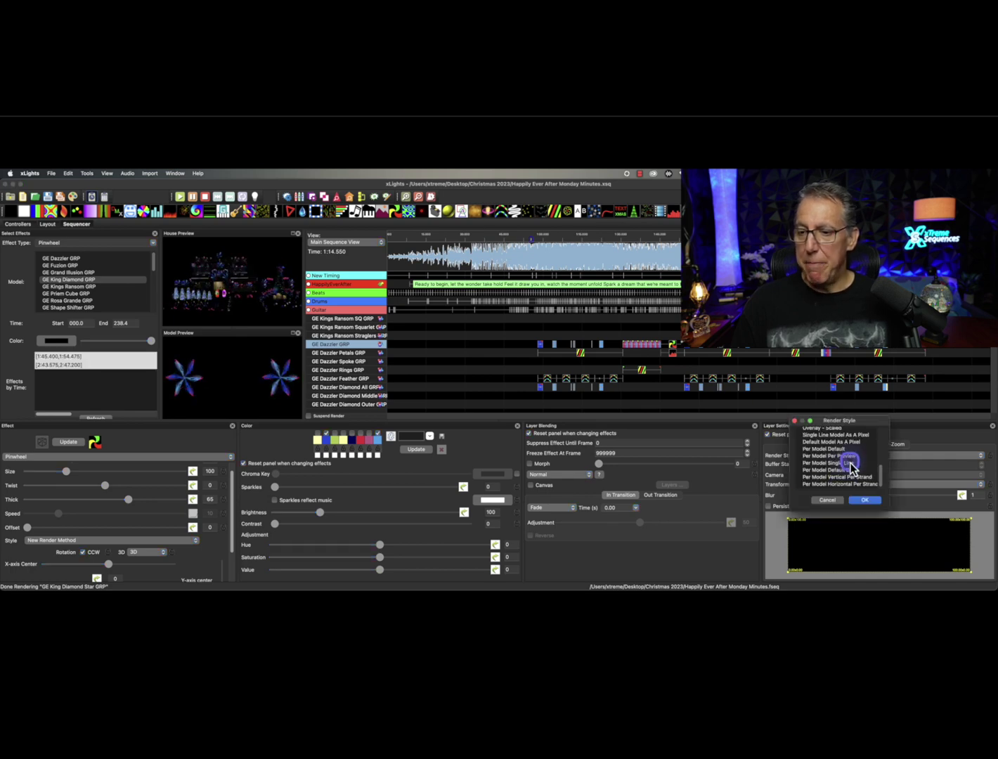
{"action": "left_click", "coordinate": [852, 464]}
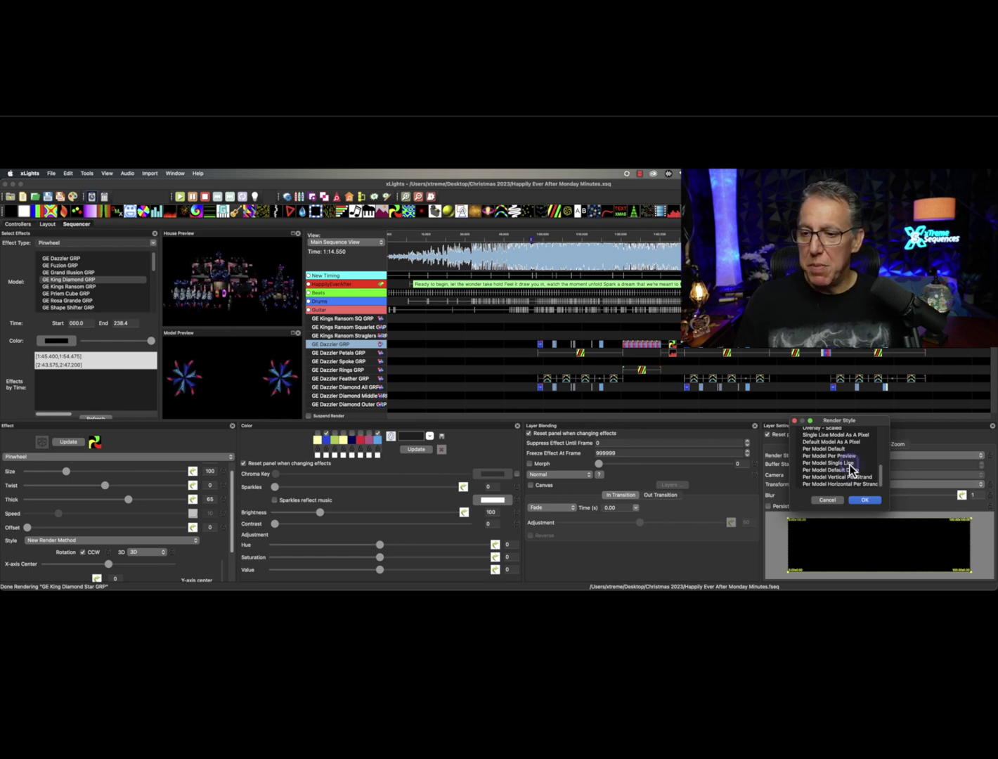
{"action": "left_click", "coordinate": [845, 457]}
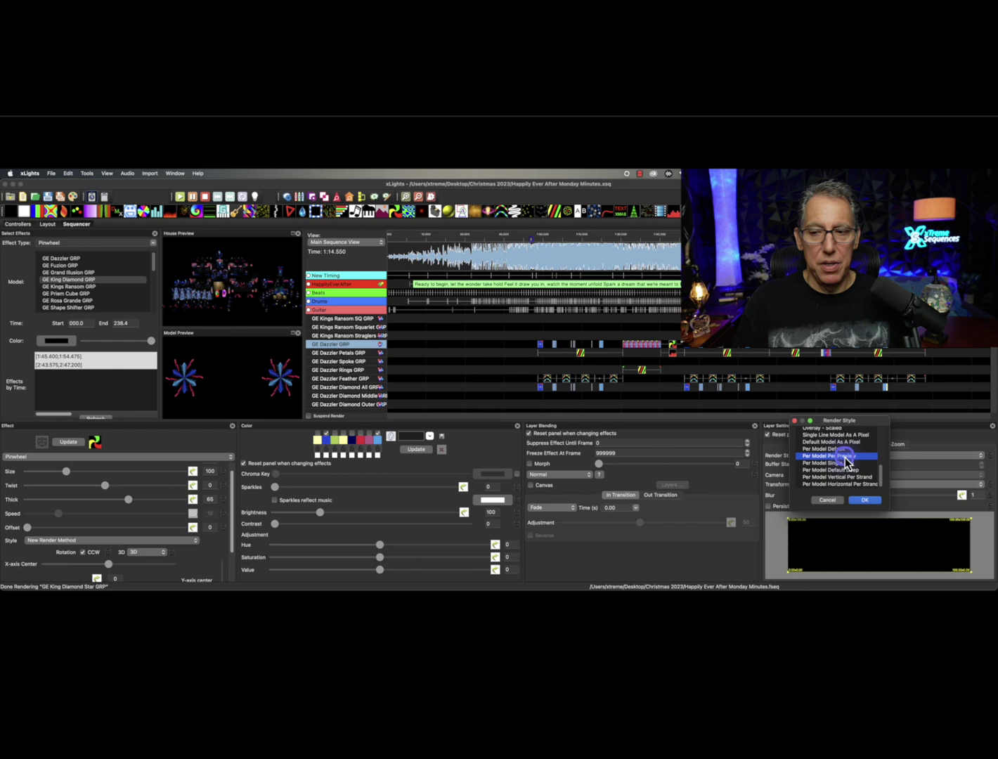
{"action": "left_click", "coordinate": [865, 500]}
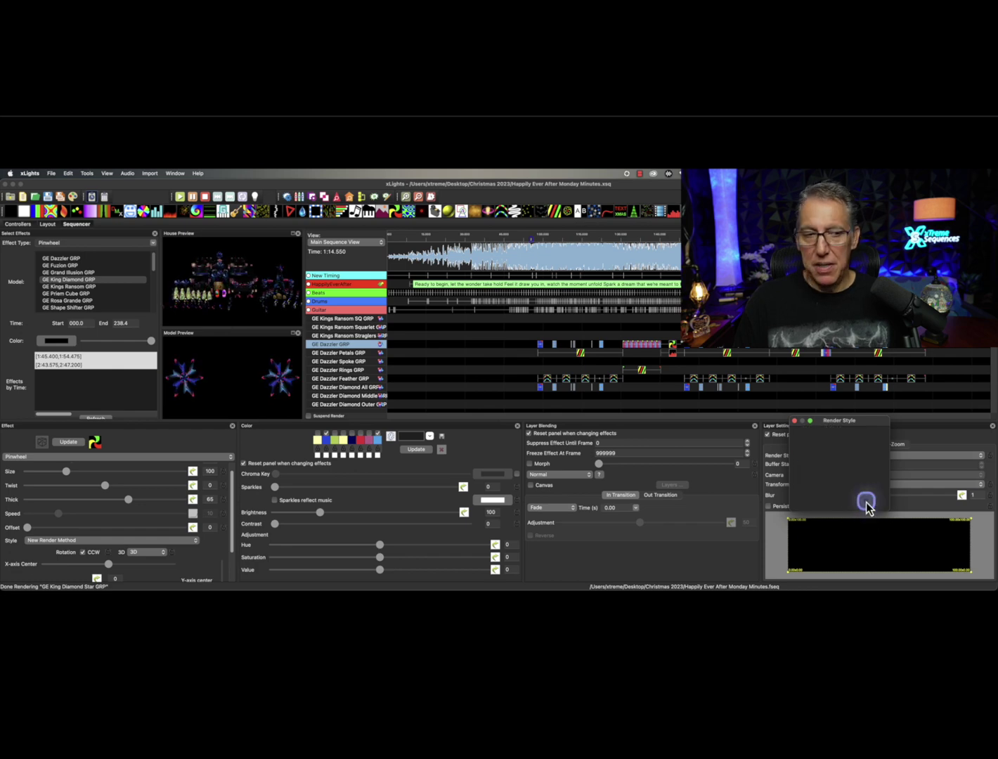
{"action": "left_click", "coordinate": [298, 395]}
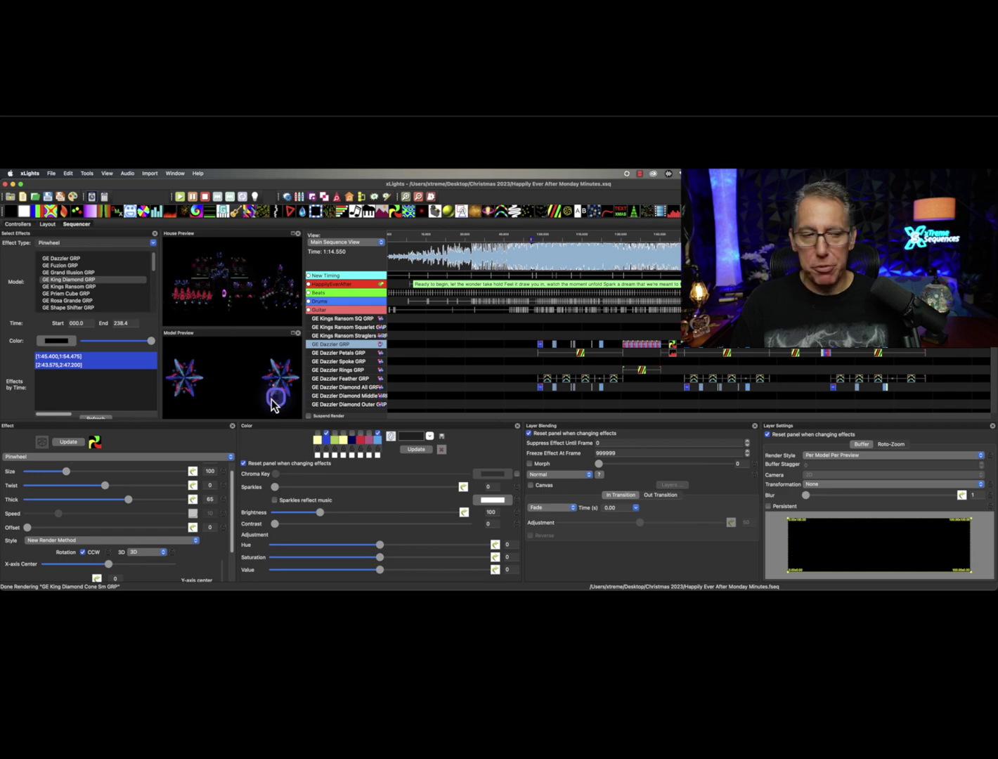
Reselect both King Diamond Pinwheel effects and bulk-edit their Render Style to Overlay - Centered
{"action": "left_click", "coordinate": [81, 358]}
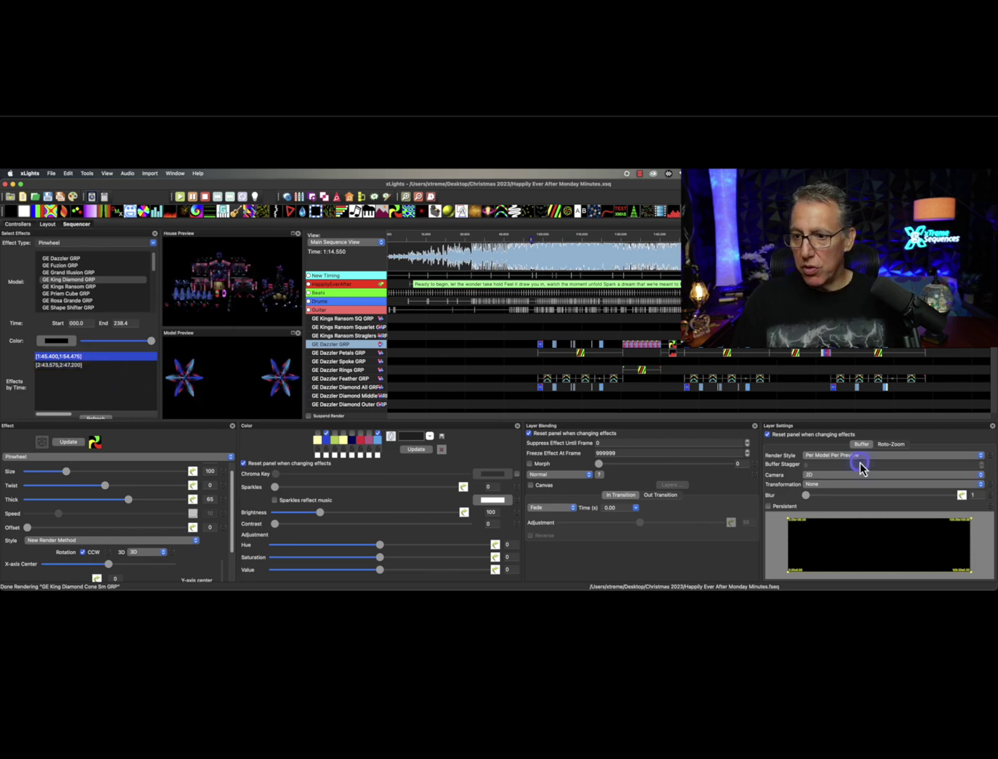
{"action": "left_click", "coordinate": [56, 366]}
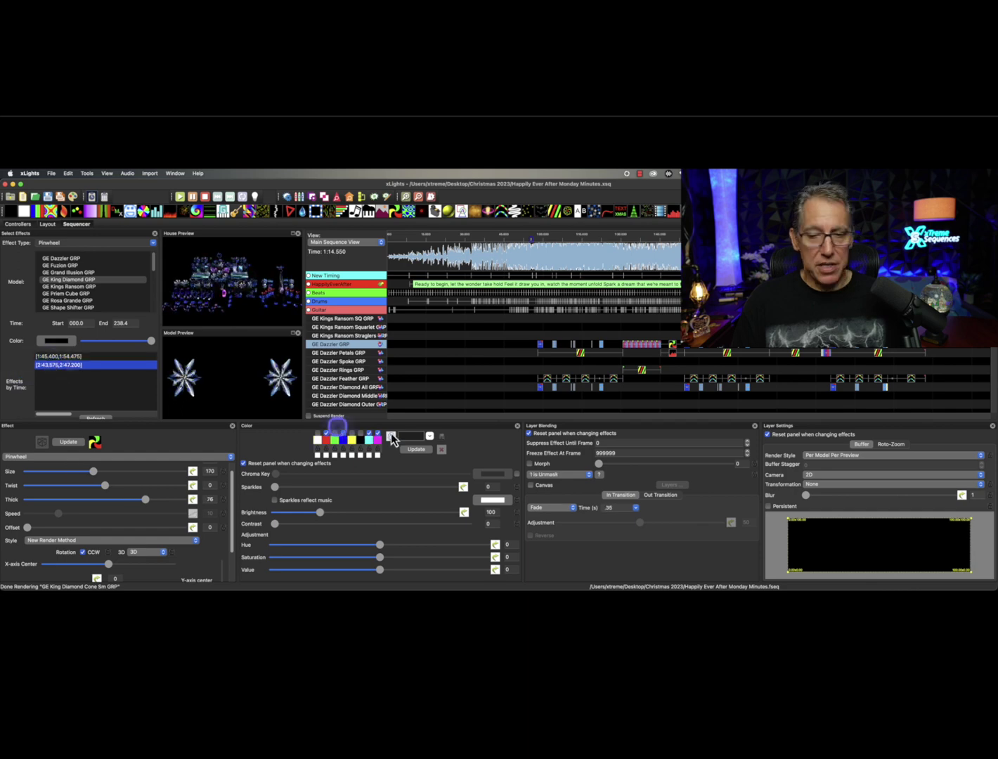
{"action": "left_click", "coordinate": [95, 357], "text": "shift"}
{"action": "left_click", "coordinate": [845, 458]}
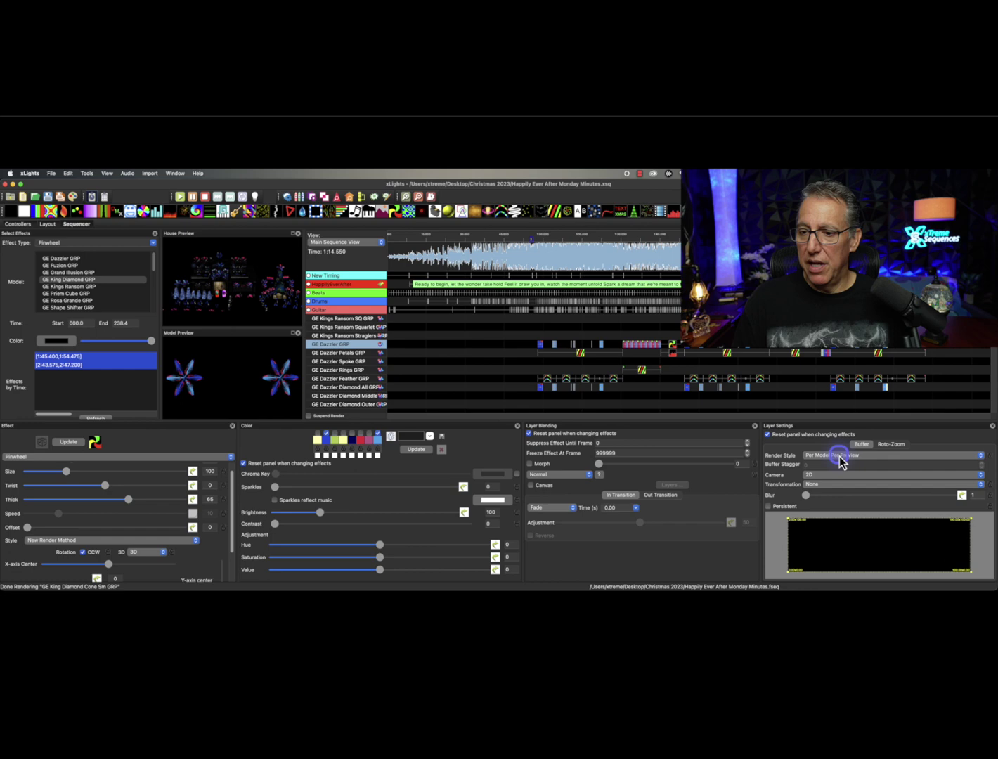
{"action": "right_click", "coordinate": [843, 461]}
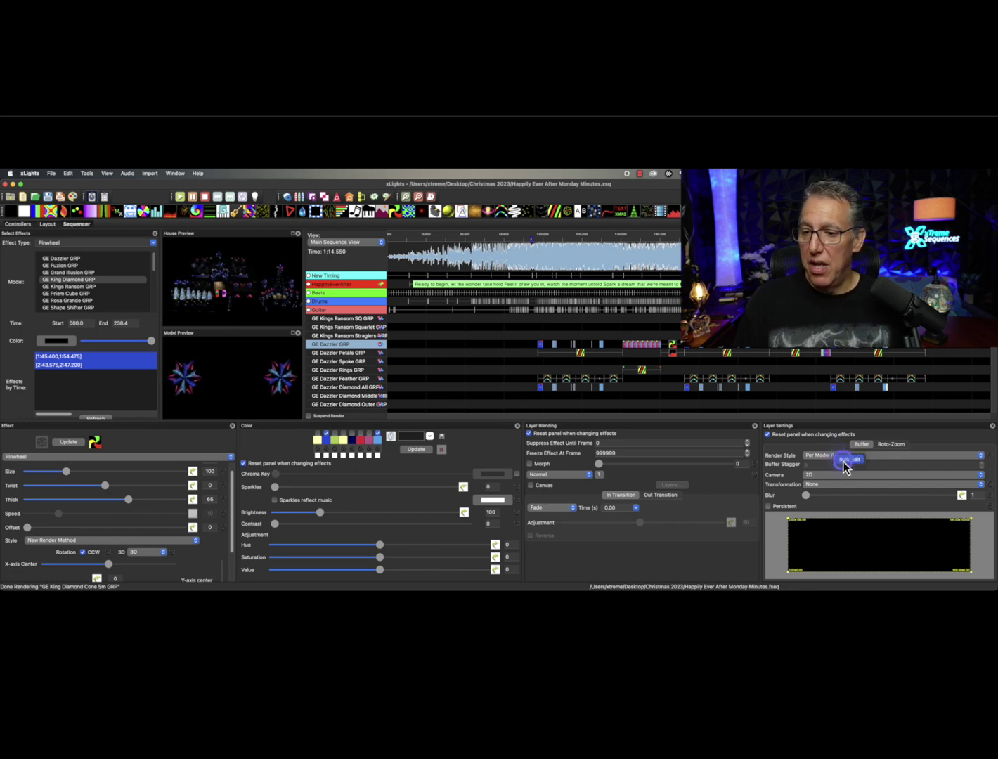
{"action": "left_click", "coordinate": [845, 461]}
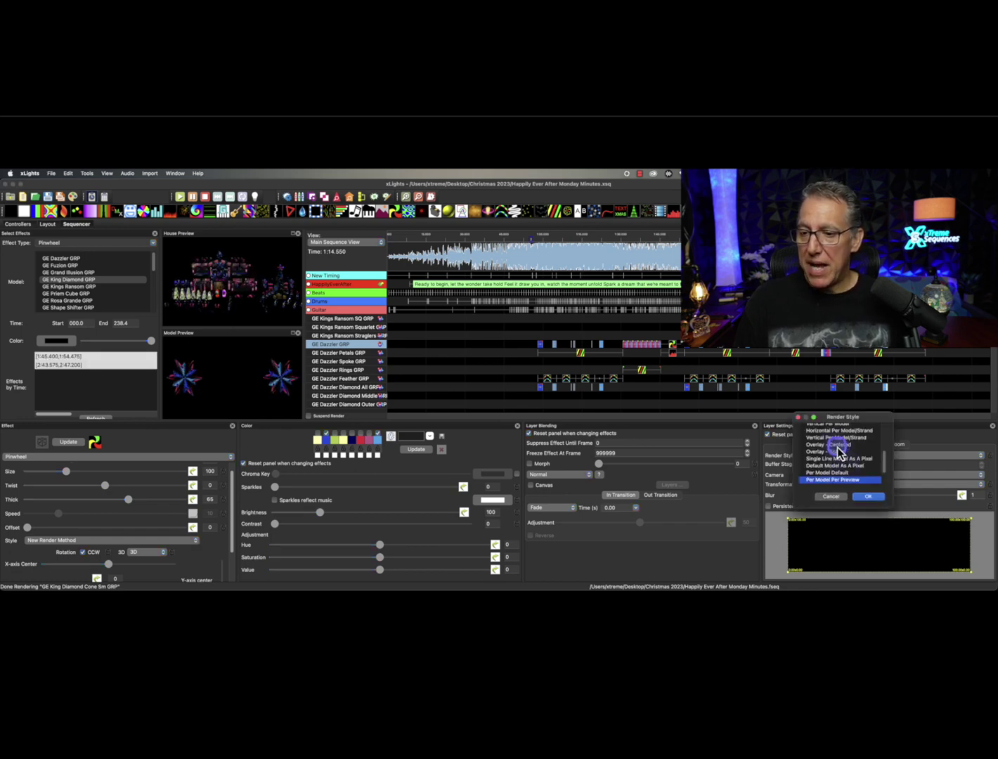
{"action": "left_click", "coordinate": [829, 445]}
{"action": "left_click", "coordinate": [868, 497]}
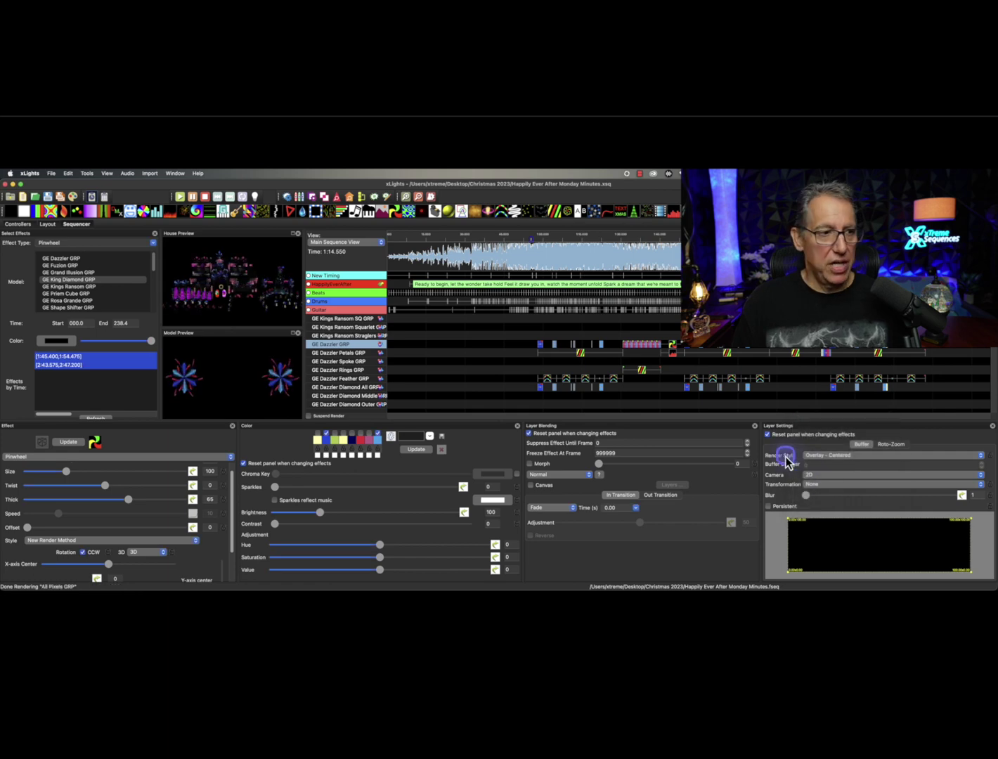
Bulk-edit Rotation CCW to Unchecked on both selected Pinwheel effects
{"action": "right_click", "coordinate": [82, 556]}
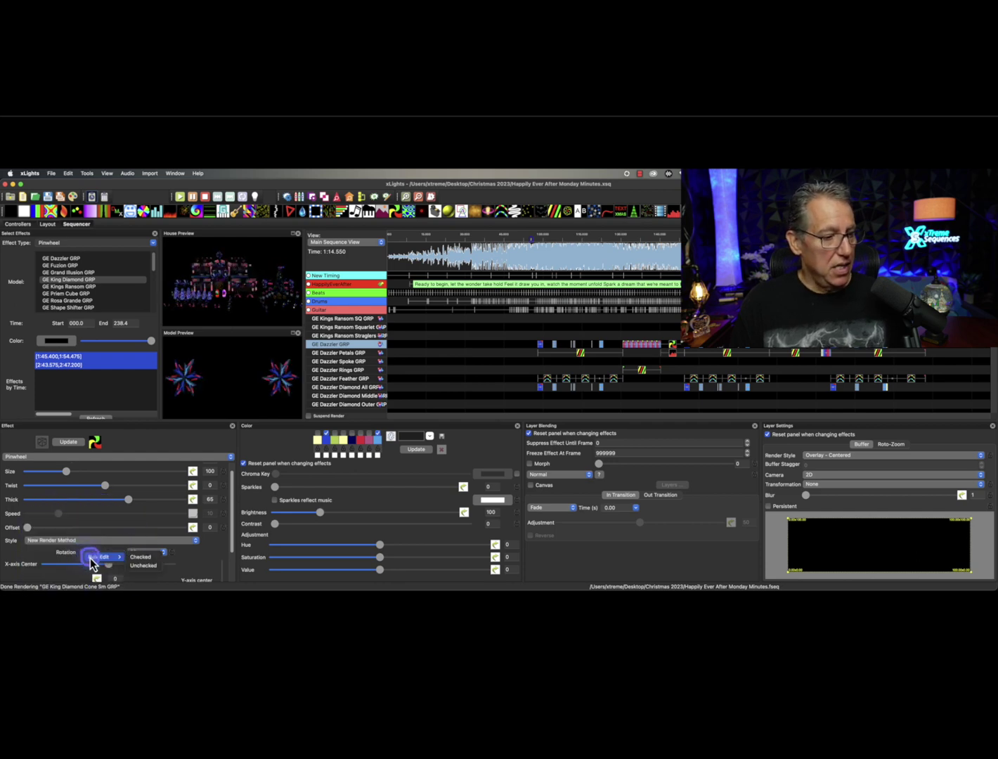
{"action": "mouse_move", "coordinate": [105, 557]}
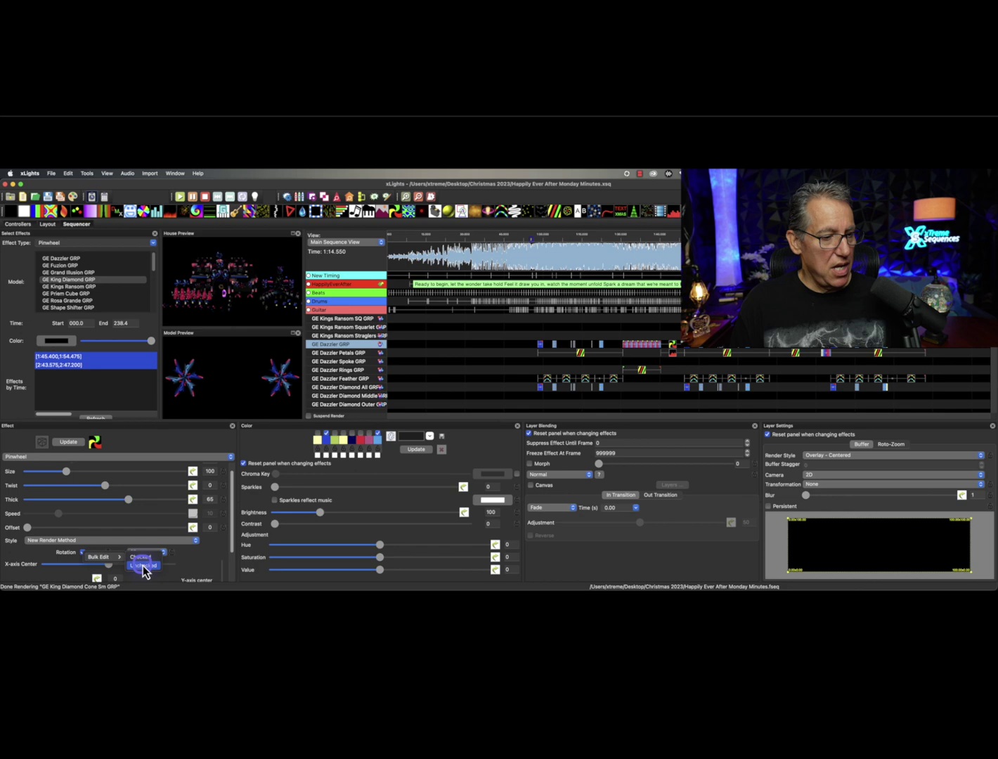
{"action": "left_click", "coordinate": [139, 565]}
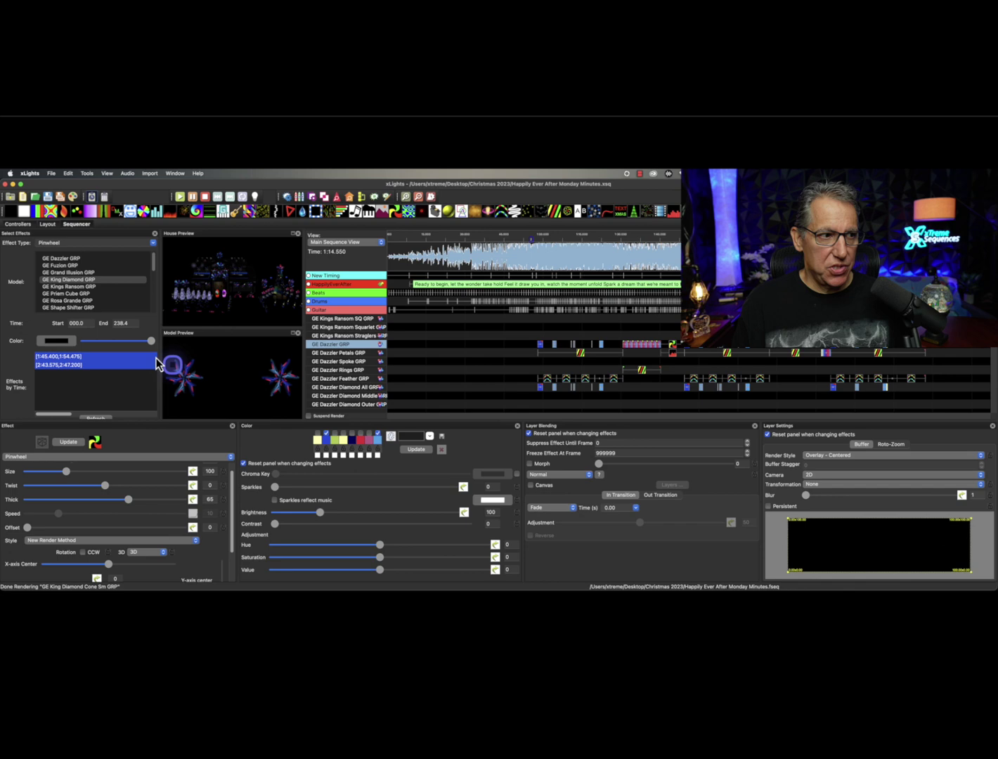
Select a range of models and select all six Pinwheel effects listed for them
{"action": "scroll", "coordinate": [81, 271], "scroll_direction": "down", "scroll_amount": 8}
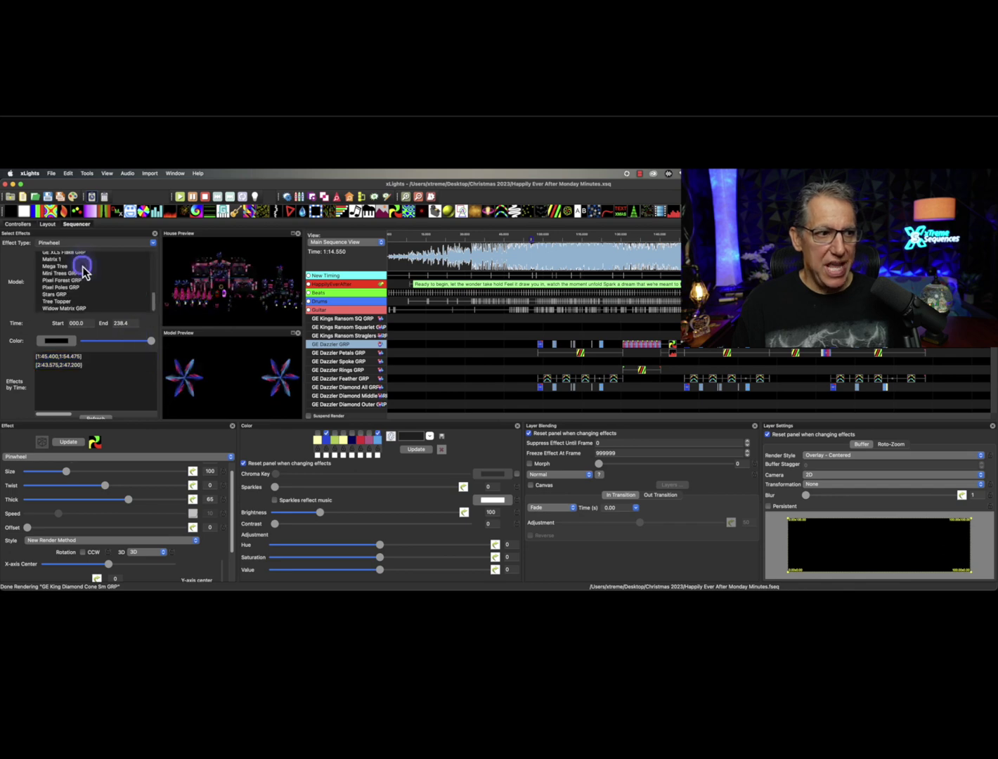
{"action": "left_click", "coordinate": [81, 311], "text": "shift"}
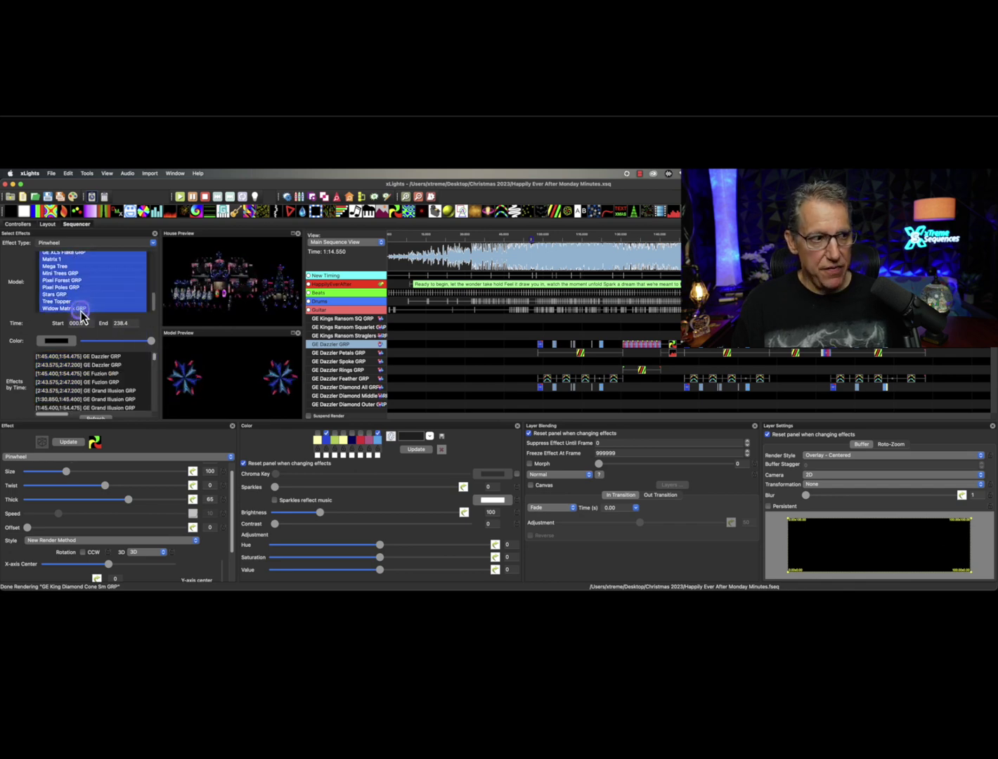
{"action": "left_click", "coordinate": [71, 357]}
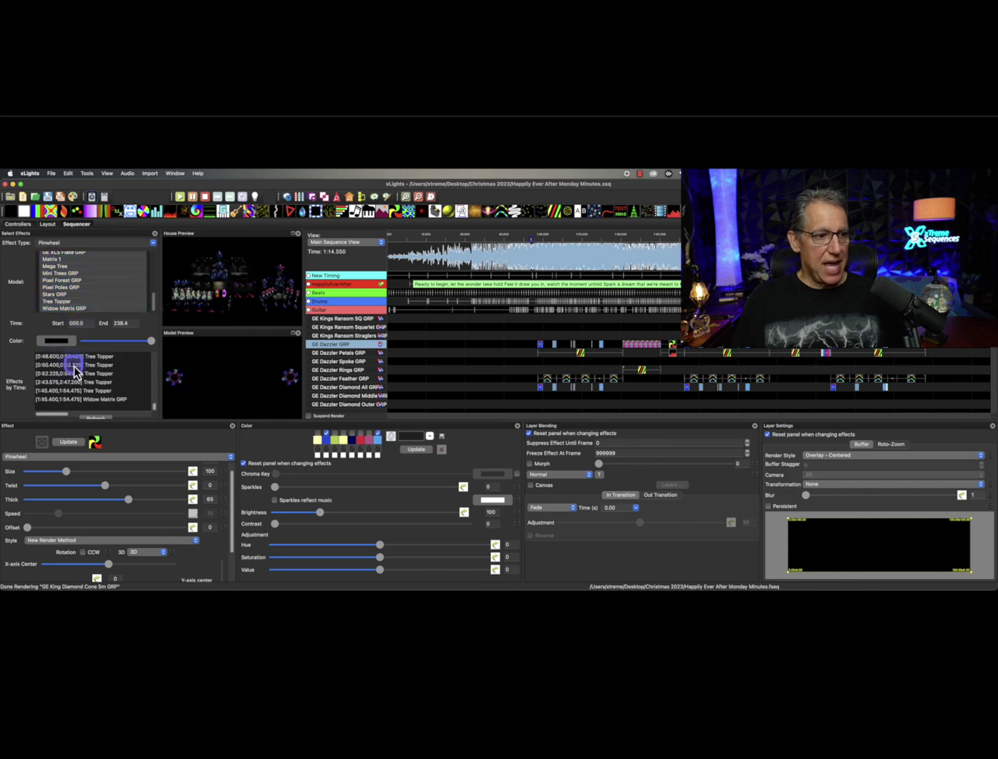
{"action": "left_click", "coordinate": [78, 400], "text": "shift"}
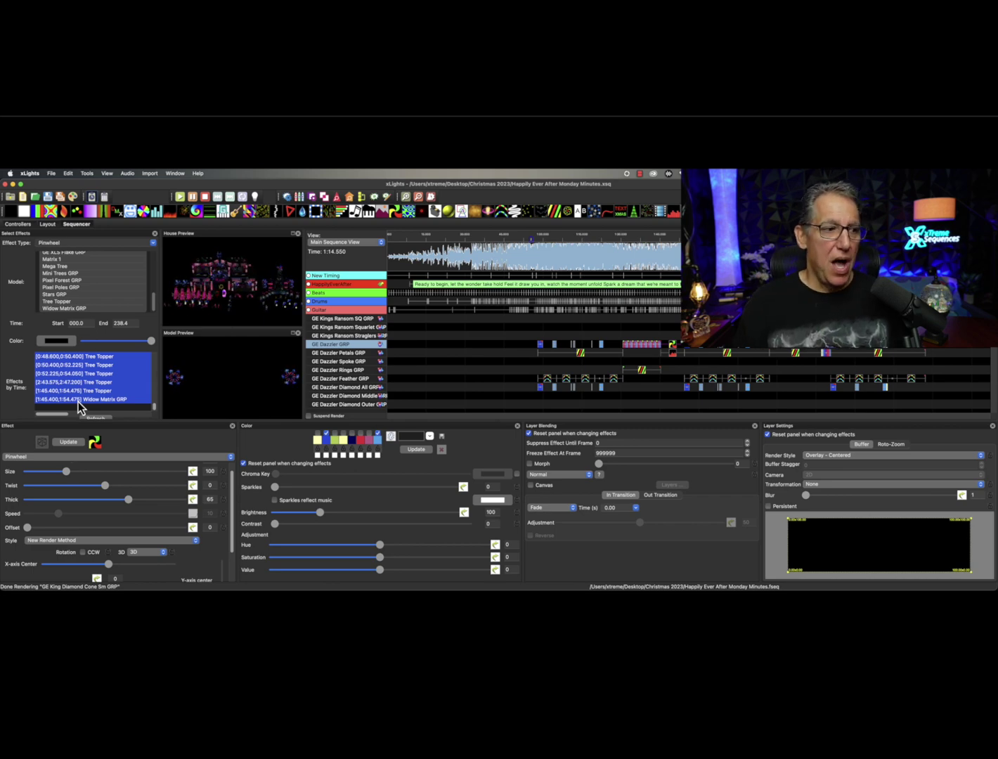
Narrow the Model list to Mini Trees GRP, then GE Grand Illusion GRP
{"action": "left_click", "coordinate": [78, 280]}
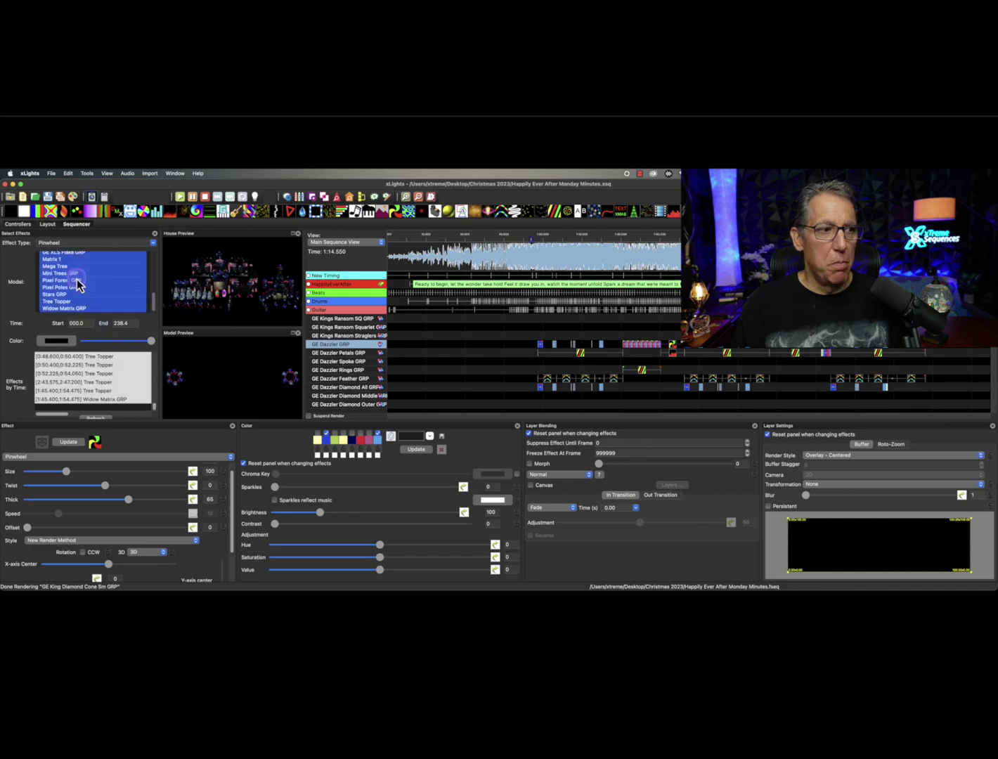
{"action": "left_click", "coordinate": [78, 274]}
{"action": "scroll", "coordinate": [79, 282], "scroll_direction": "up", "scroll_amount": 5}
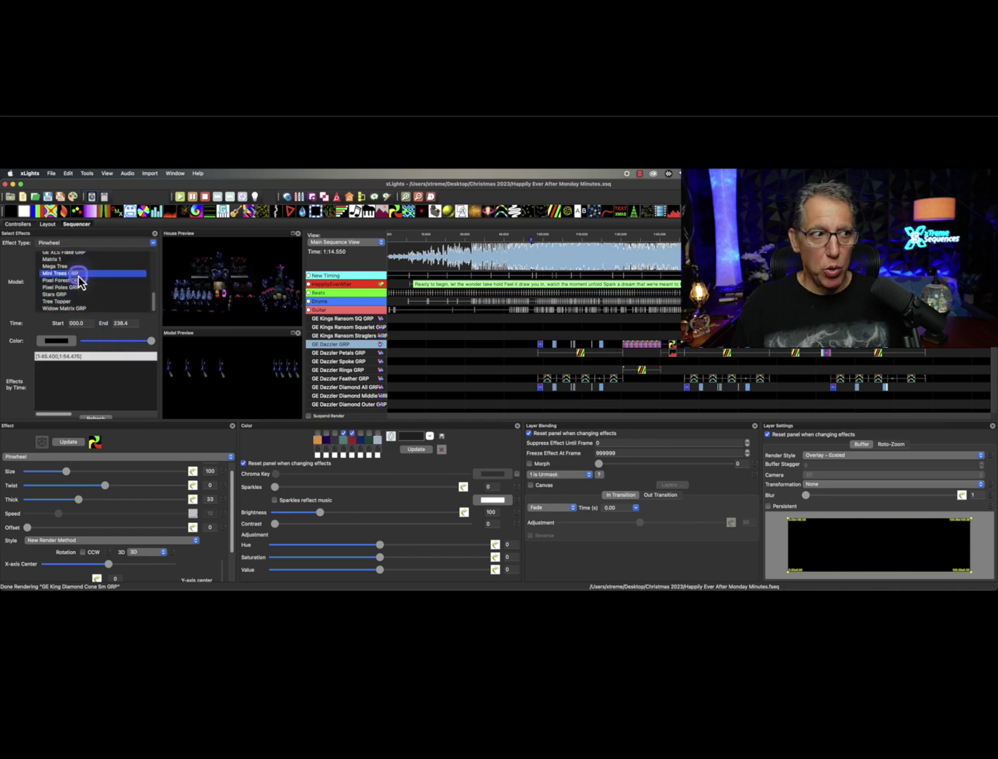
{"action": "left_click", "coordinate": [78, 274]}
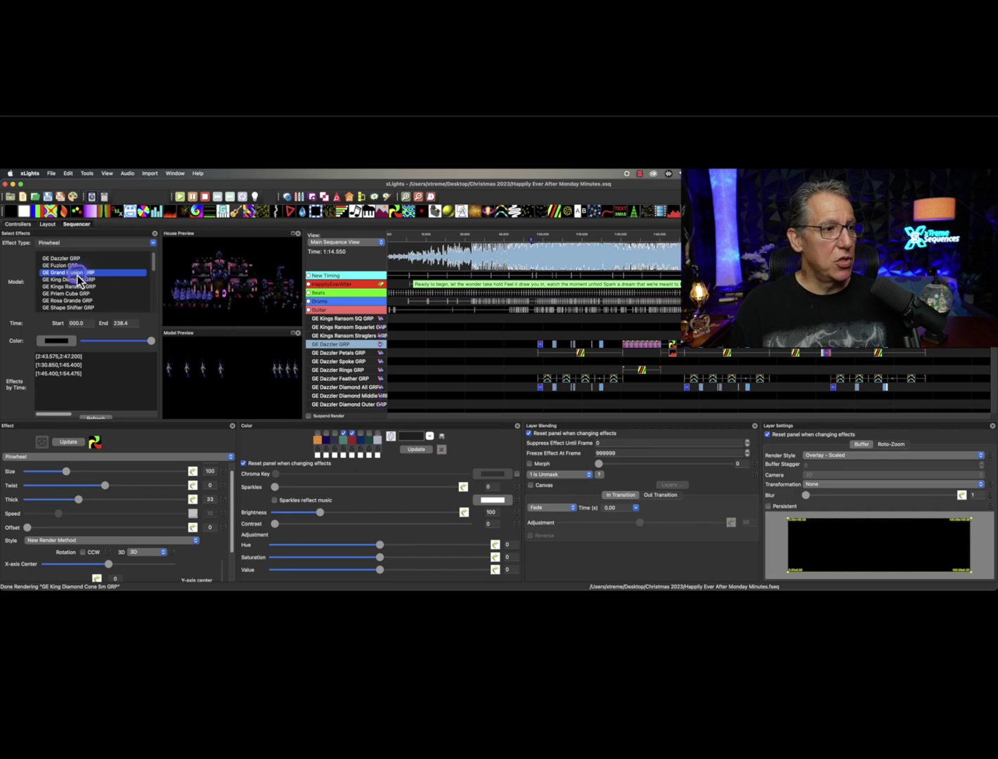
Select all three Stars GRP Pinwheel effects and apply the current palette to them
{"action": "scroll", "coordinate": [79, 282], "scroll_direction": "down", "scroll_amount": 5}
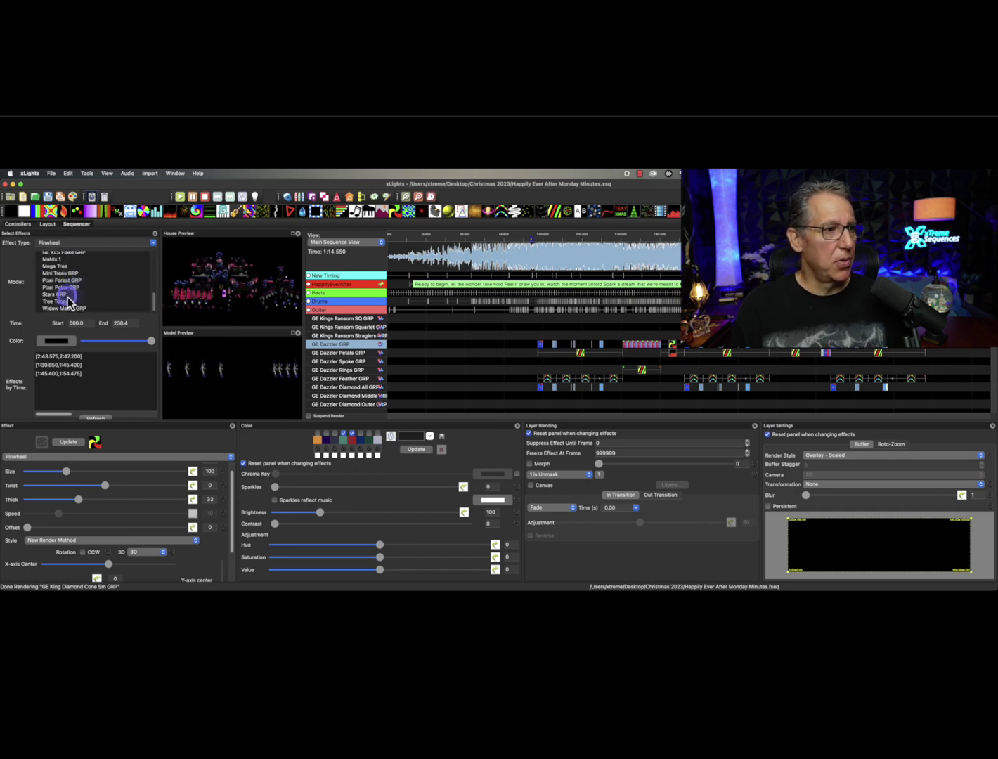
{"action": "left_click", "coordinate": [67, 296]}
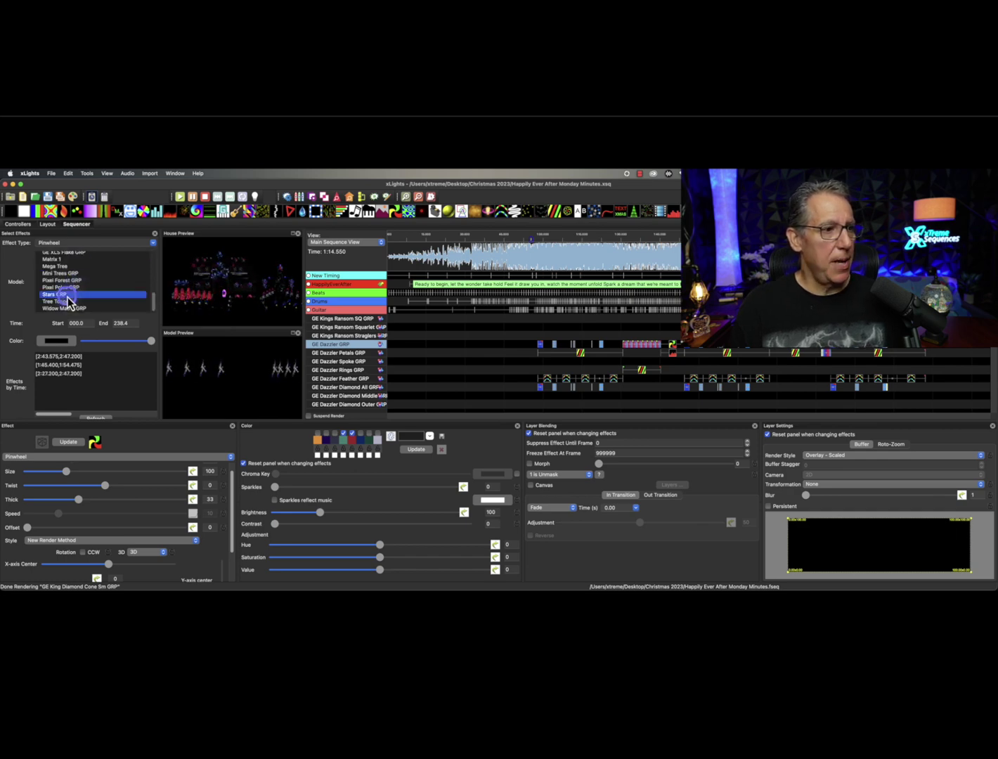
{"action": "left_click", "coordinate": [70, 357]}
{"action": "left_click", "coordinate": [73, 373], "text": "shift"}
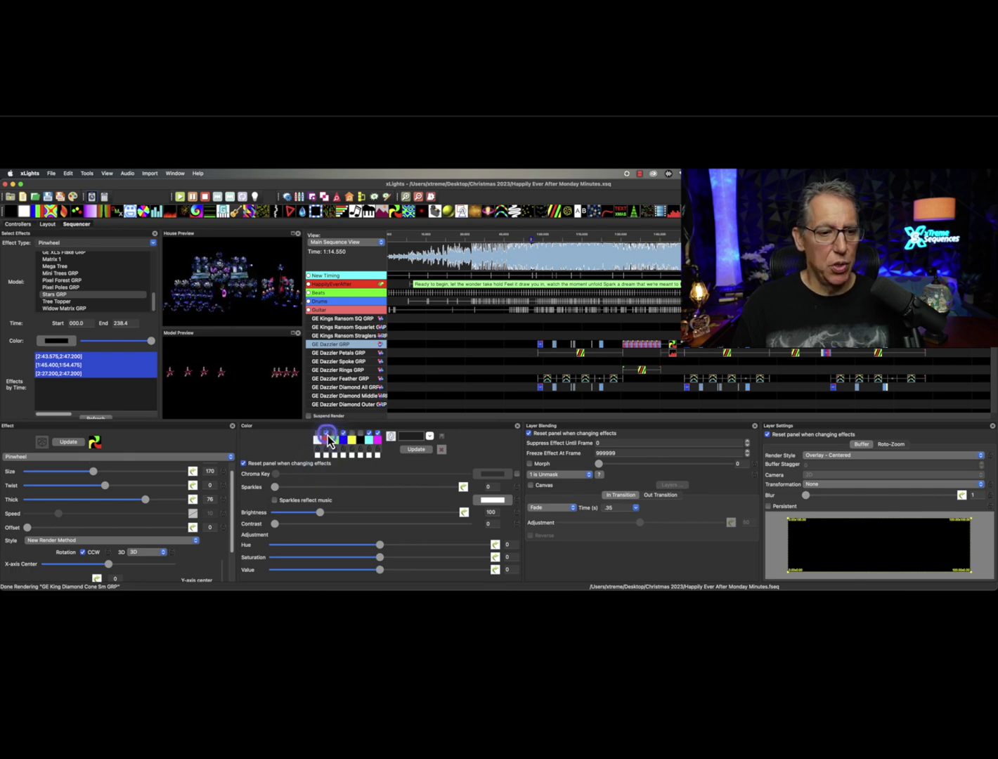
{"action": "left_click", "coordinate": [416, 450]}
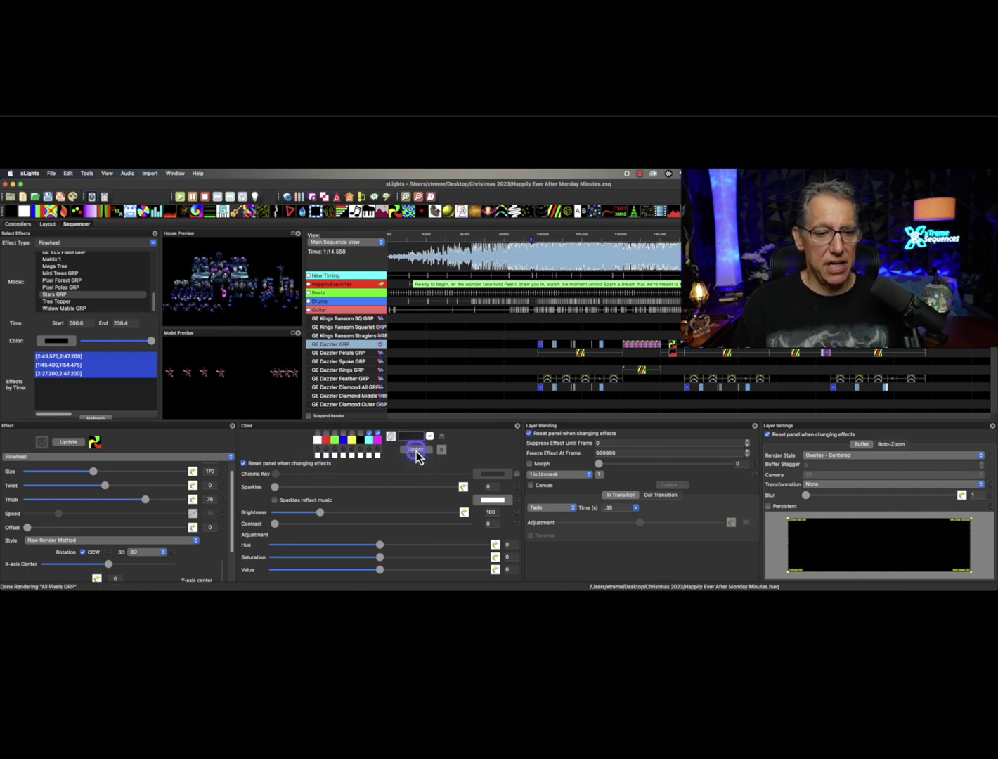
{"action": "left_click", "coordinate": [520, 335]}
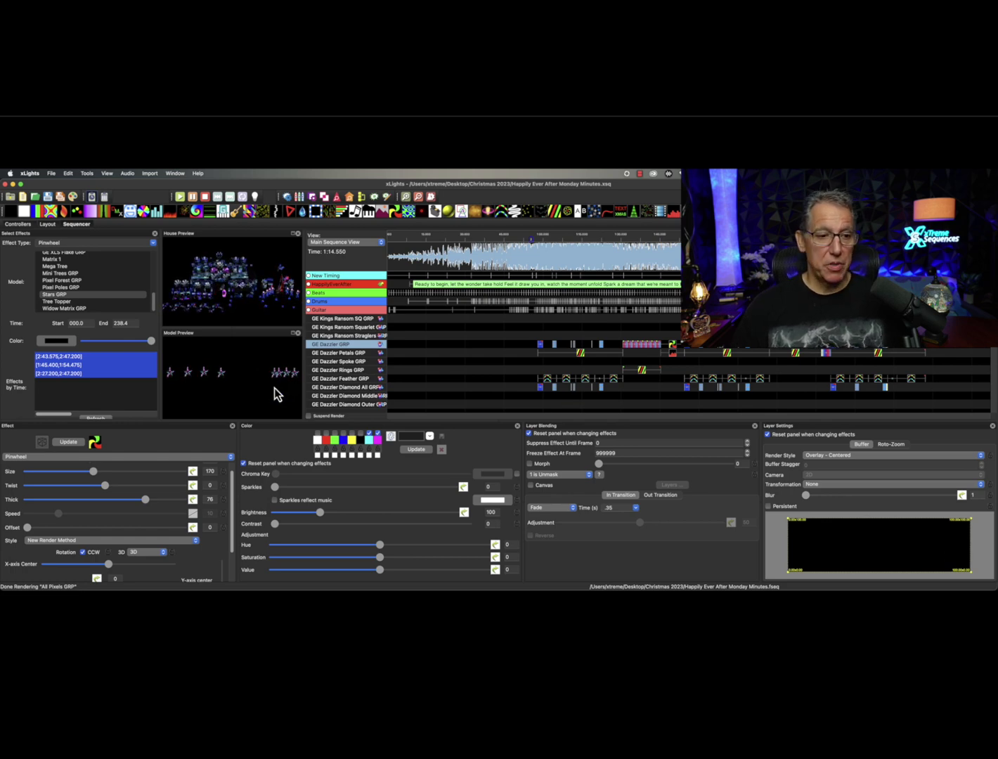
Adjust the colour palette and apply it again to all three selected effects
{"action": "left_click", "coordinate": [272, 390]}
{"action": "left_click", "coordinate": [322, 437]}
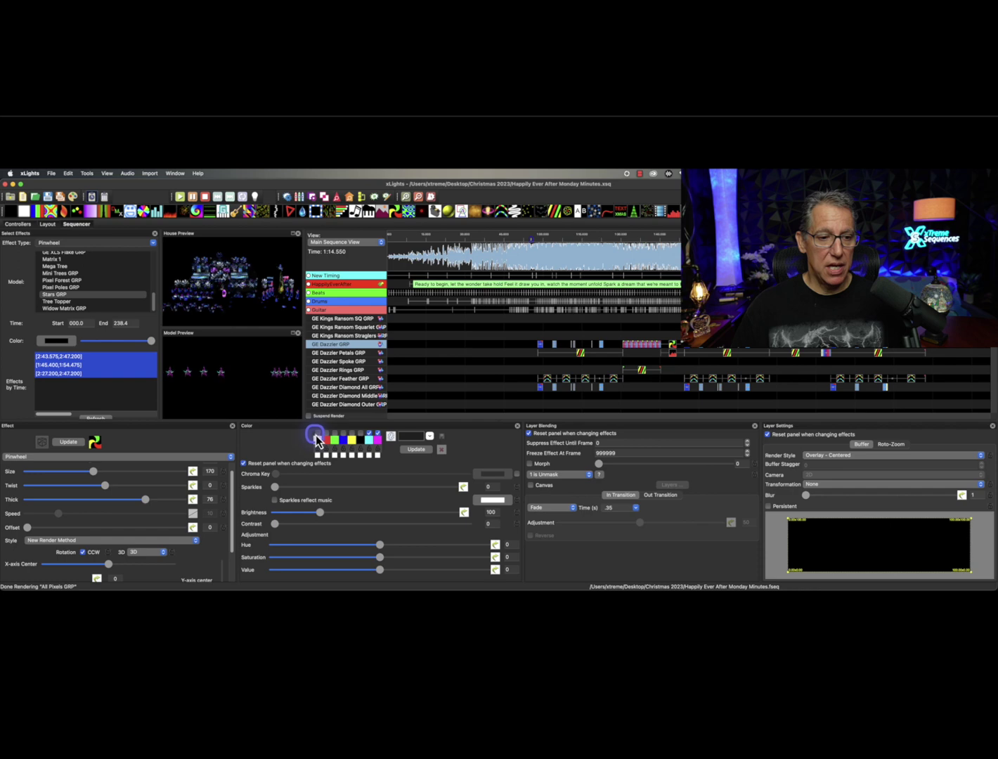
{"action": "left_click", "coordinate": [354, 441]}
{"action": "left_click", "coordinate": [416, 449]}
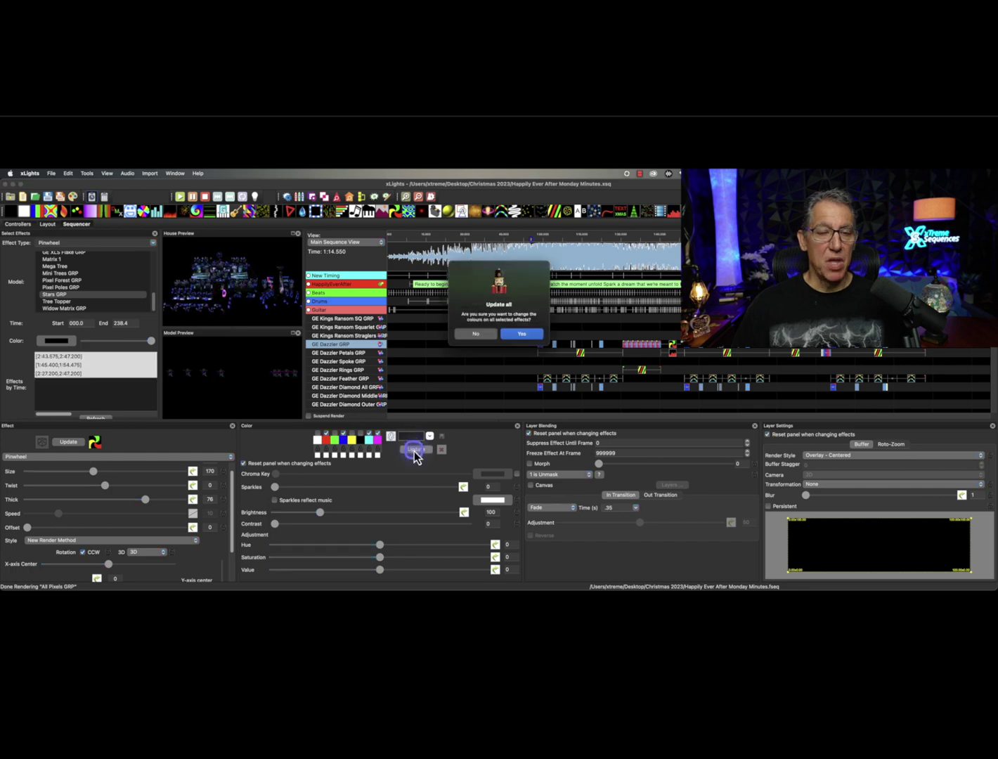
{"action": "left_click", "coordinate": [529, 334]}
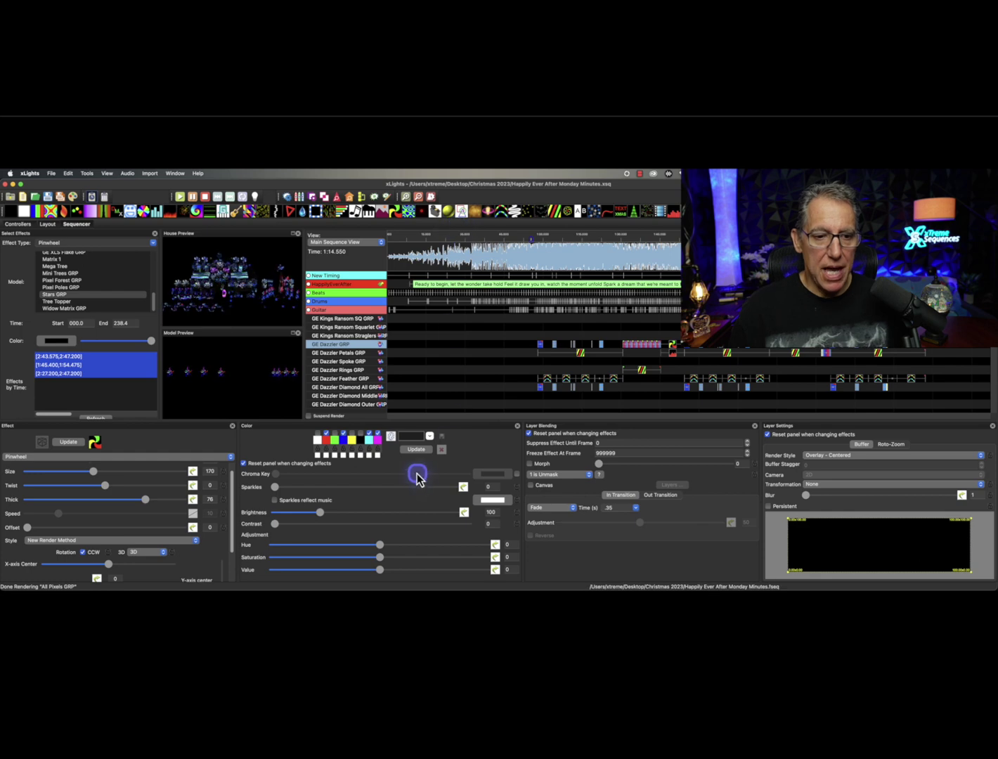
{"action": "left_click", "coordinate": [423, 450]}
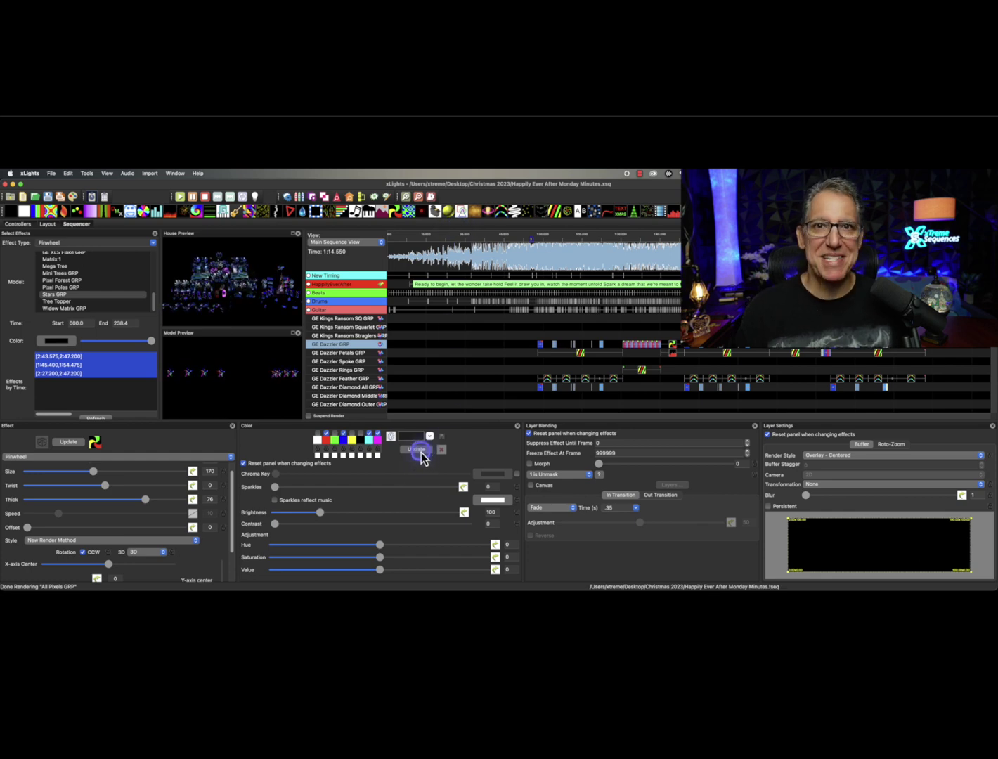